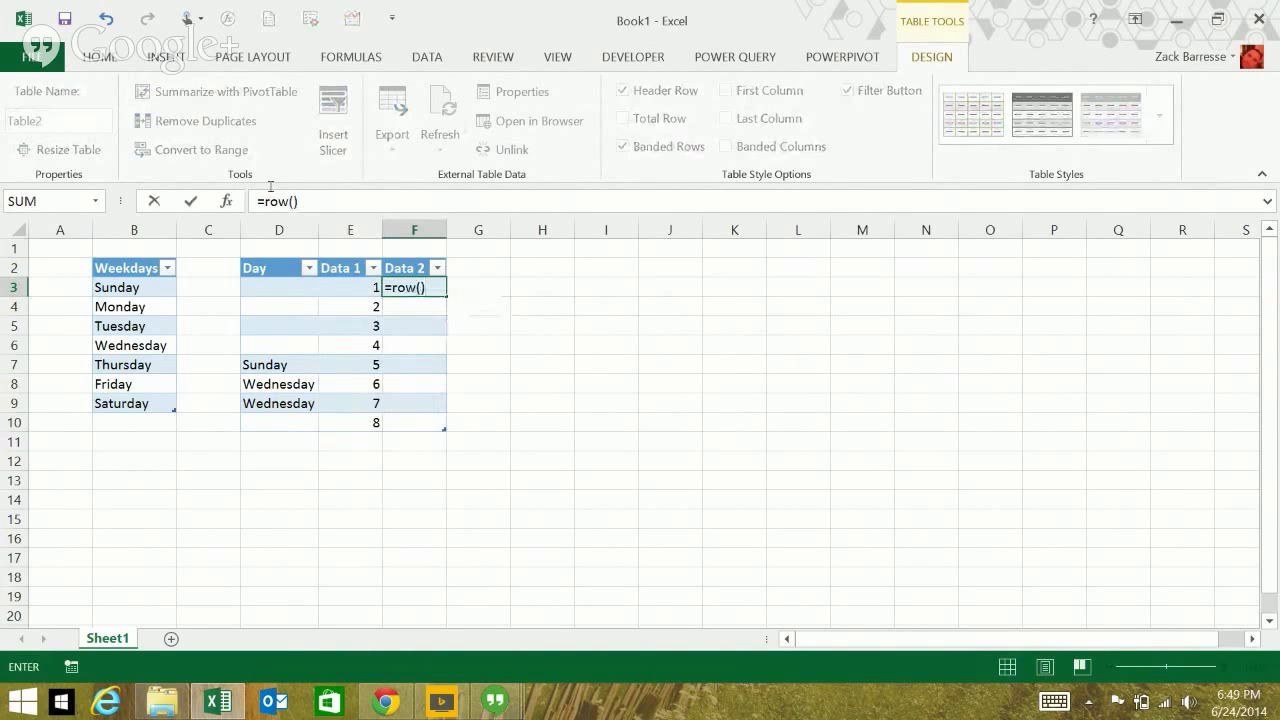
# Complete the Data 2 column formula as =ROW()-ROW(Table2[[#Headers],[Data 2]])
pyautogui.write('-row(')
pyautogui.press('Up')
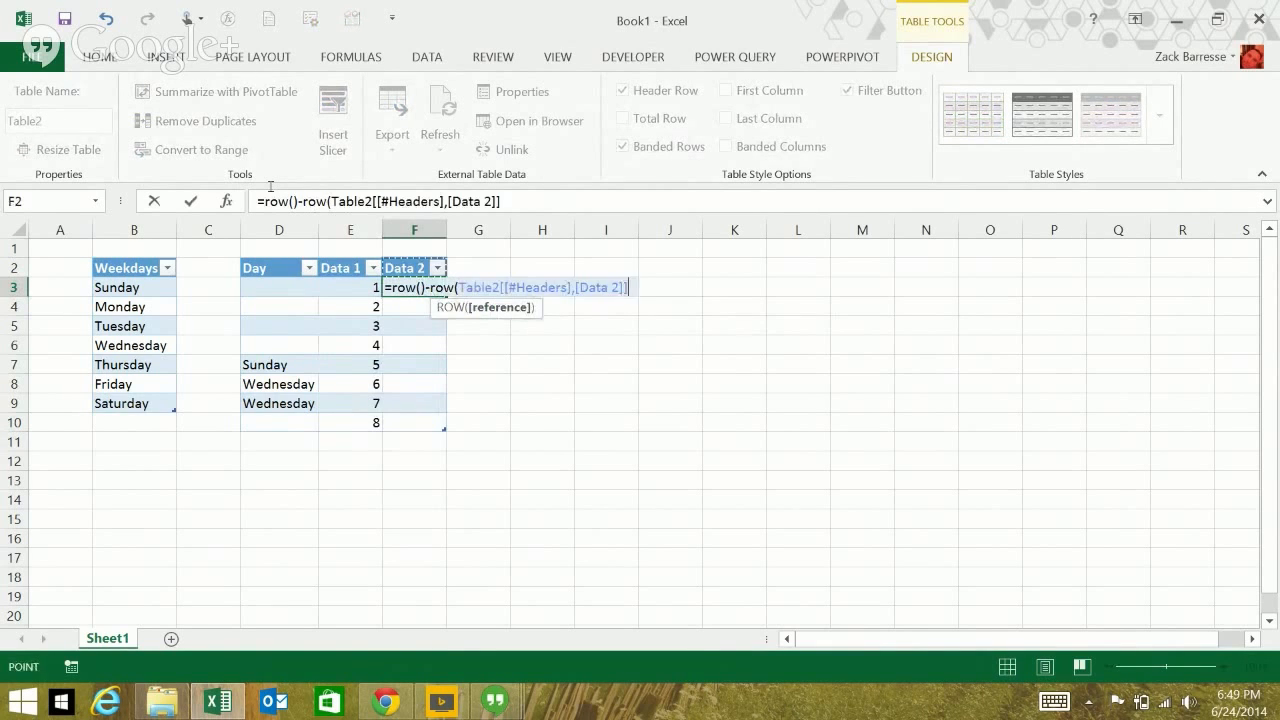
pyautogui.write(')(')
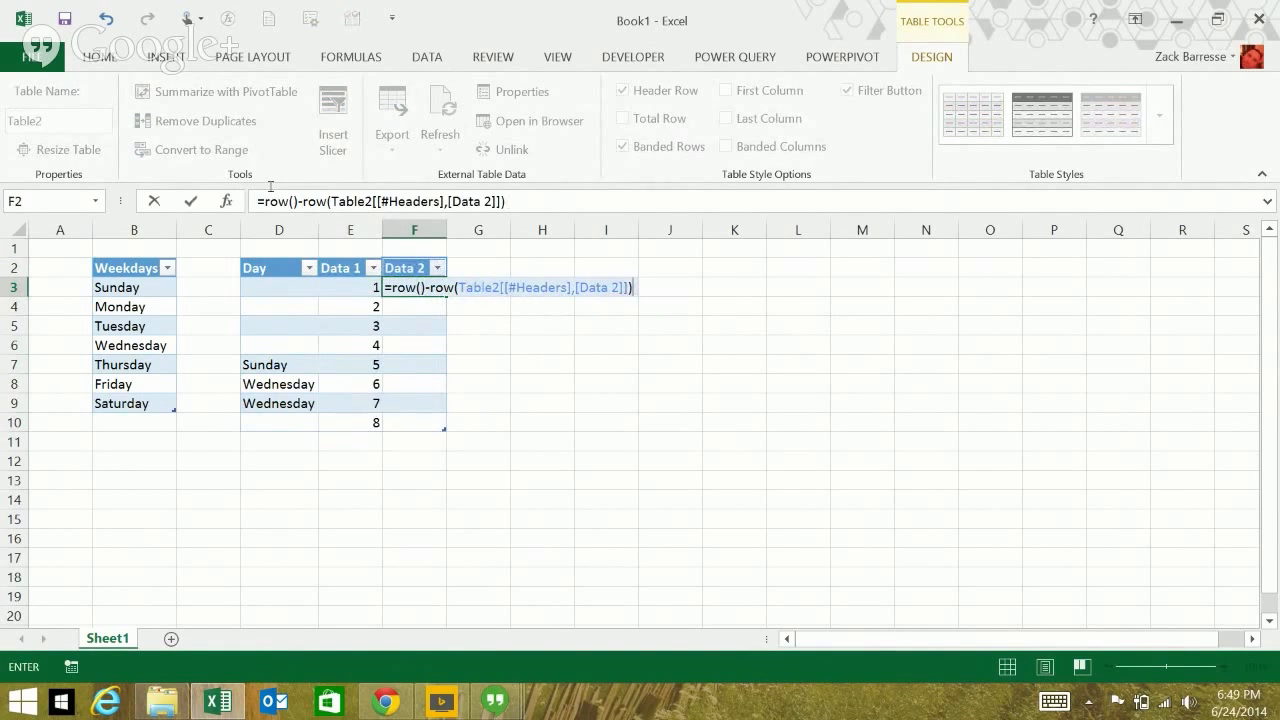
pyautogui.press('Return')
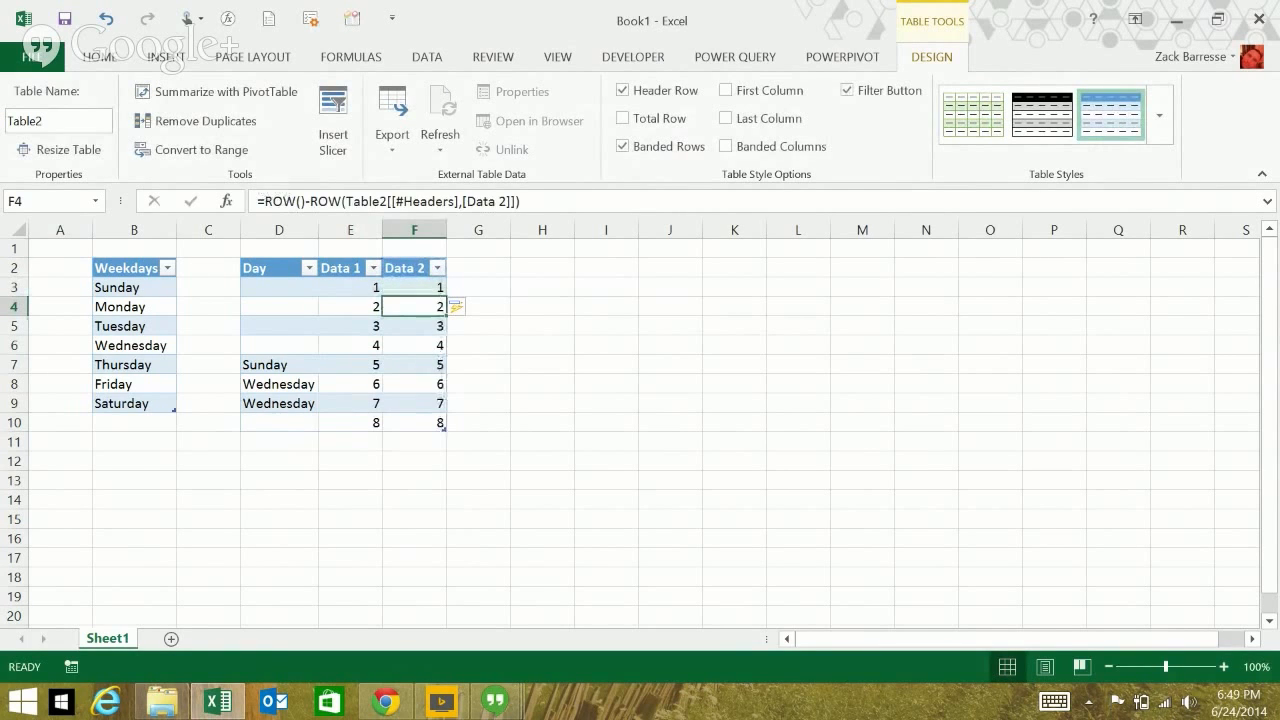
# Examine the row-numbering formulas in the first data cells of the Data 1 and Data 2 columns
pyautogui.press('Left')
pyautogui.press('Up')
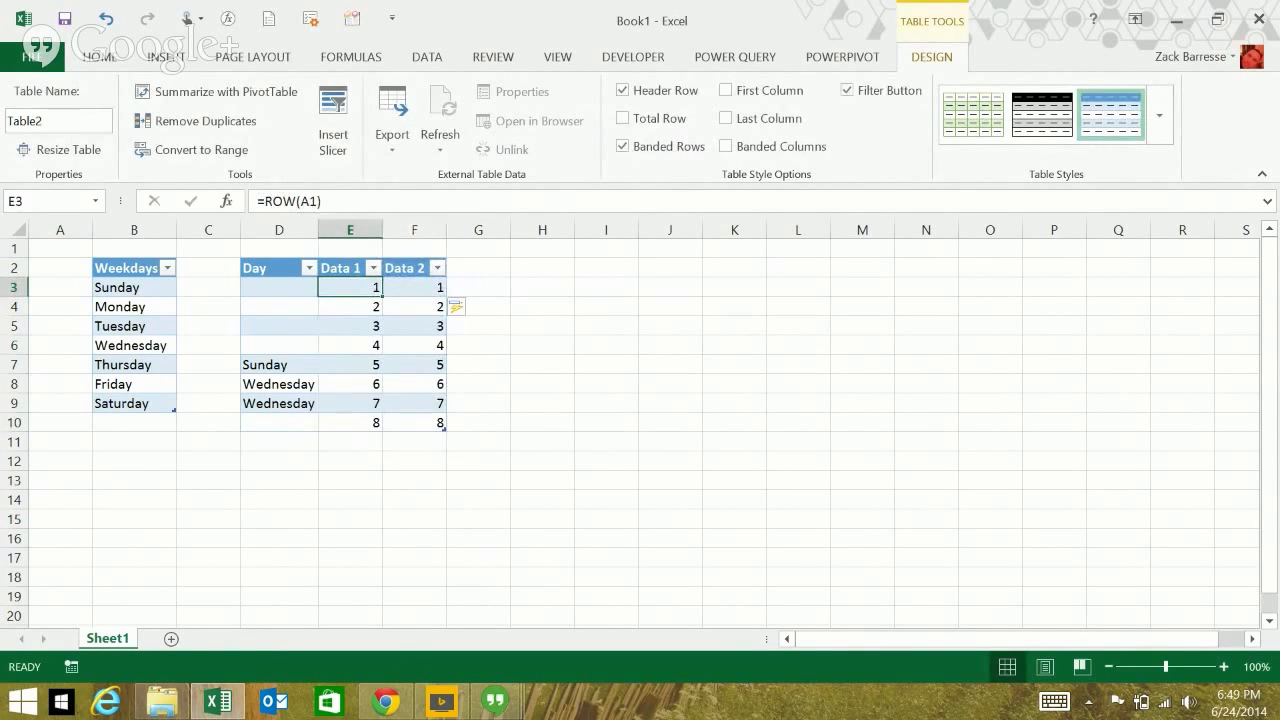
pyautogui.press('F2')
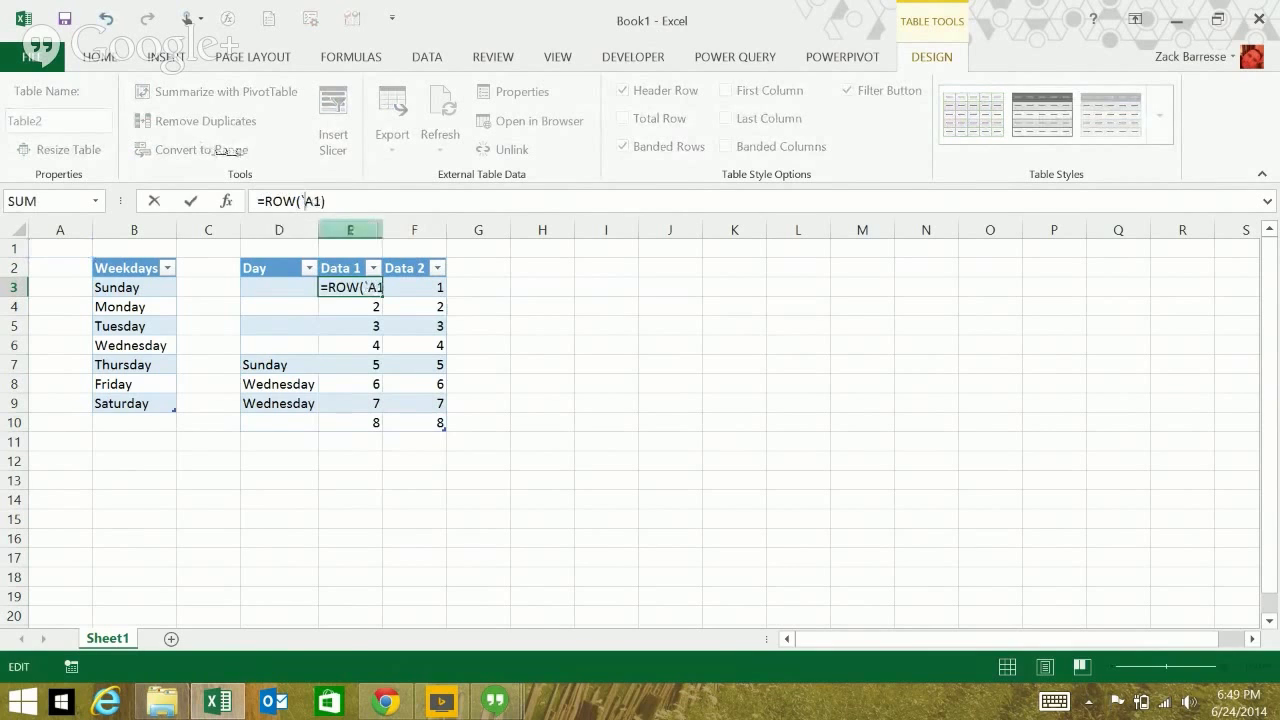
pyautogui.press('Escape')
pyautogui.press('Right')
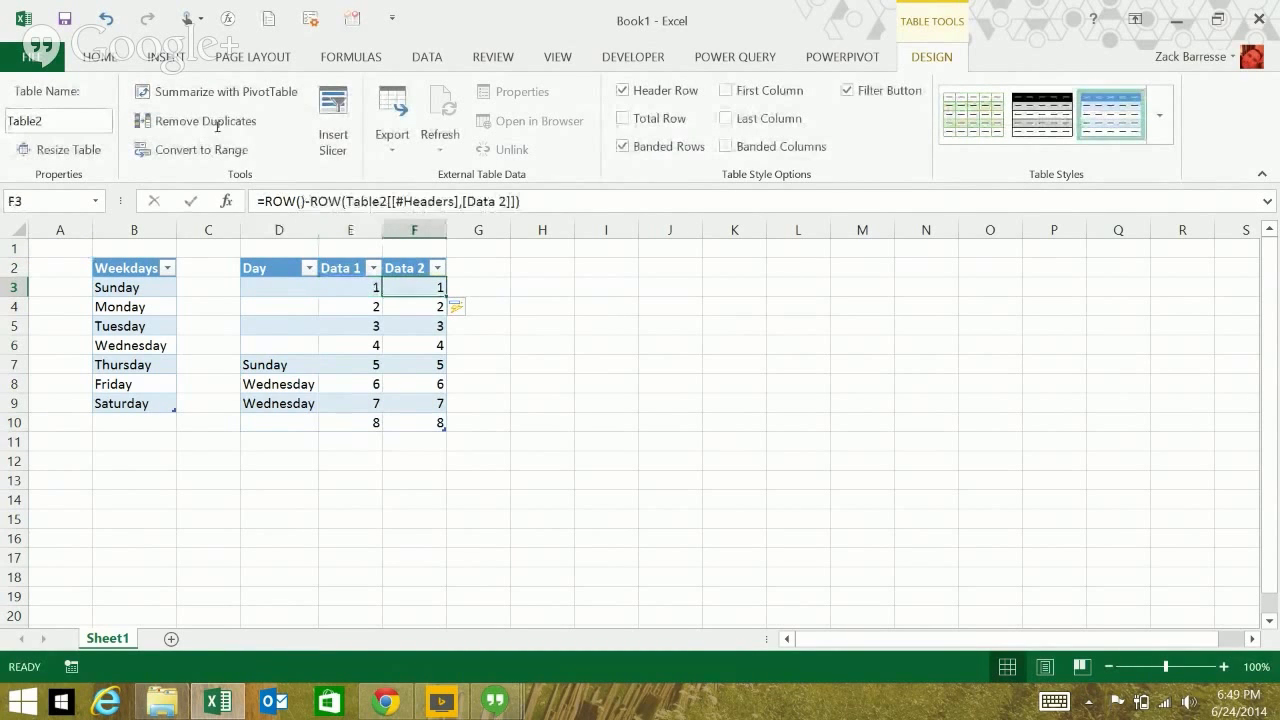
pyautogui.press('F2')
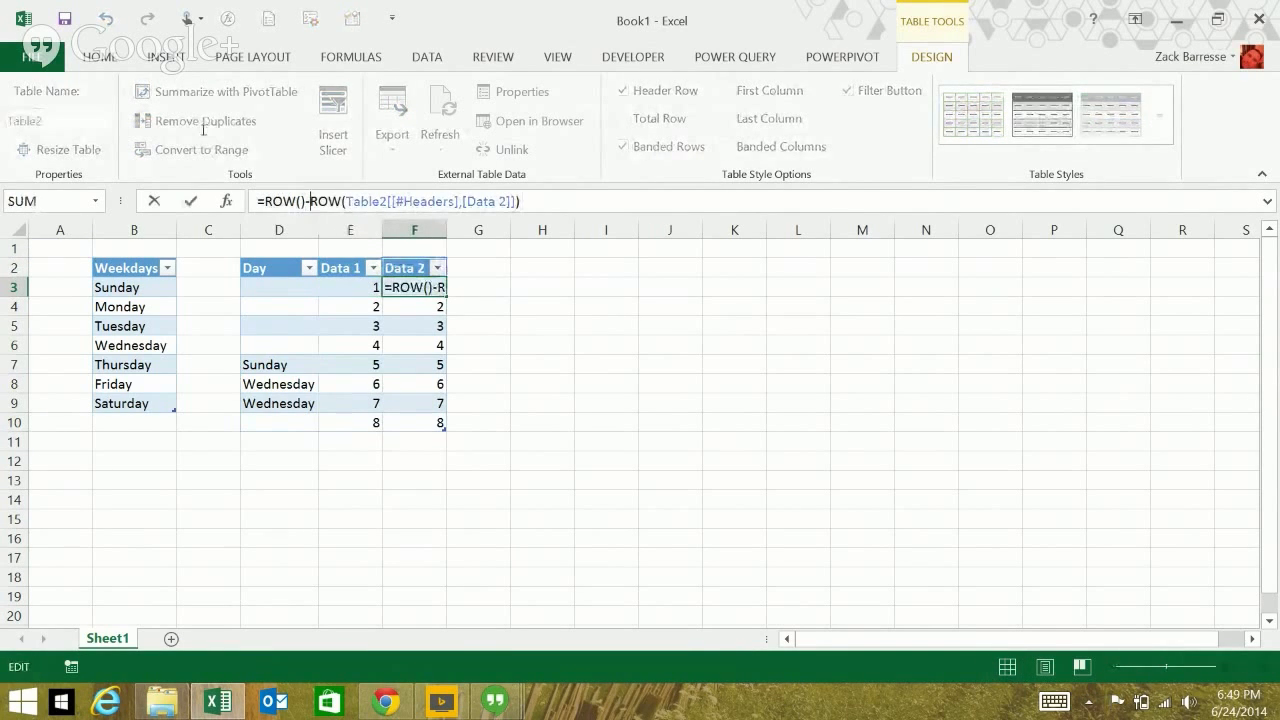
pyautogui.press('Escape')
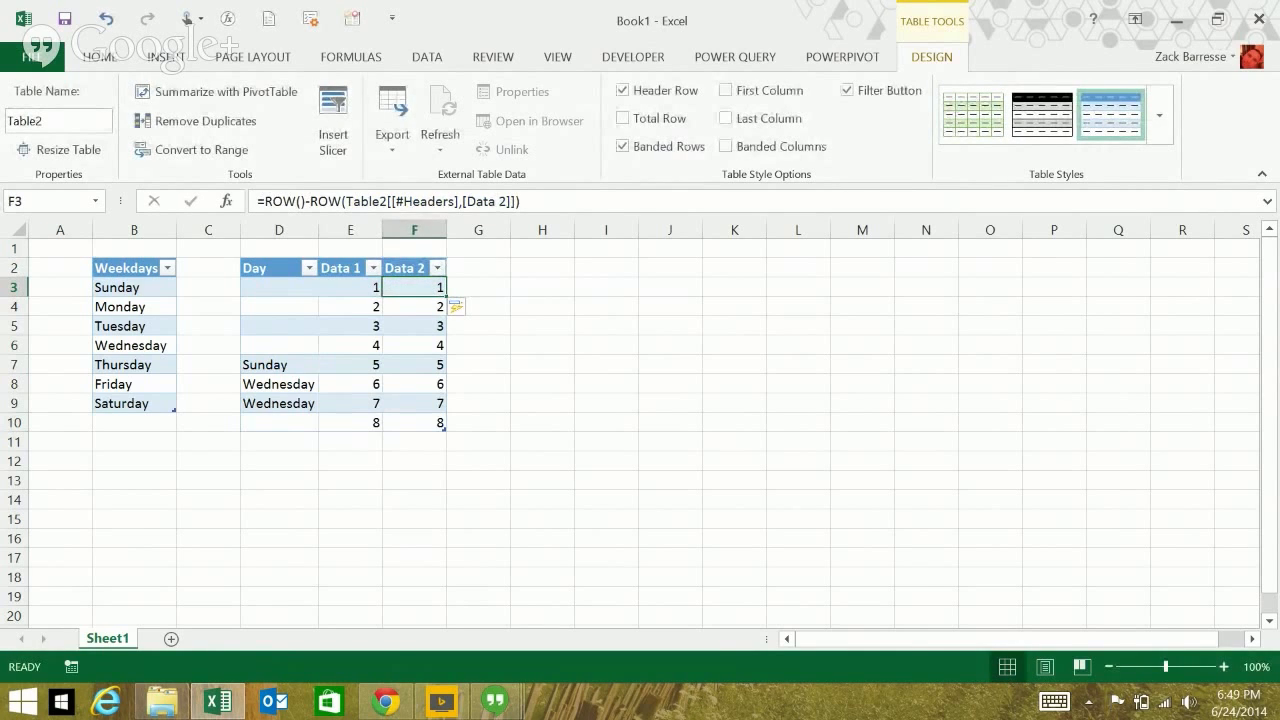
# Add a new table column beside Data 2 with the header "a" in G2
pyautogui.press('Up')
pyautogui.press('Right')
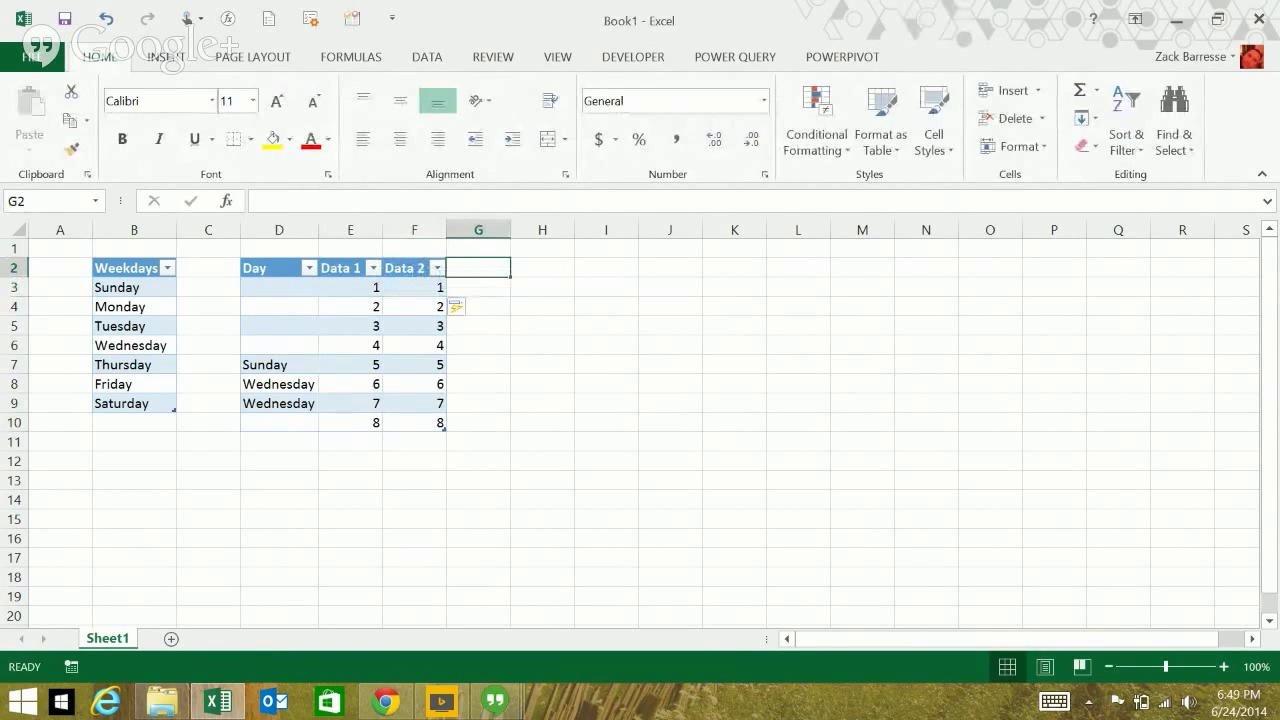
pyautogui.write('=')
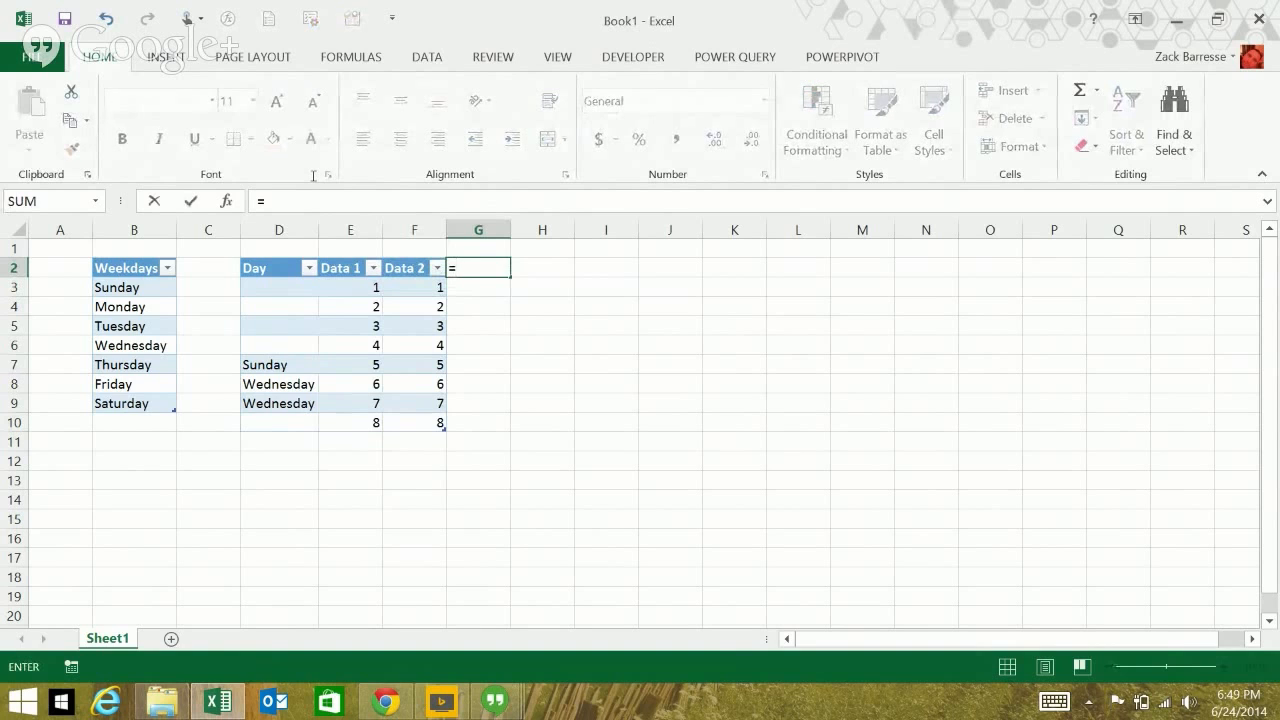
pyautogui.press('Escape')
pyautogui.write('a')
pyautogui.press('Return')
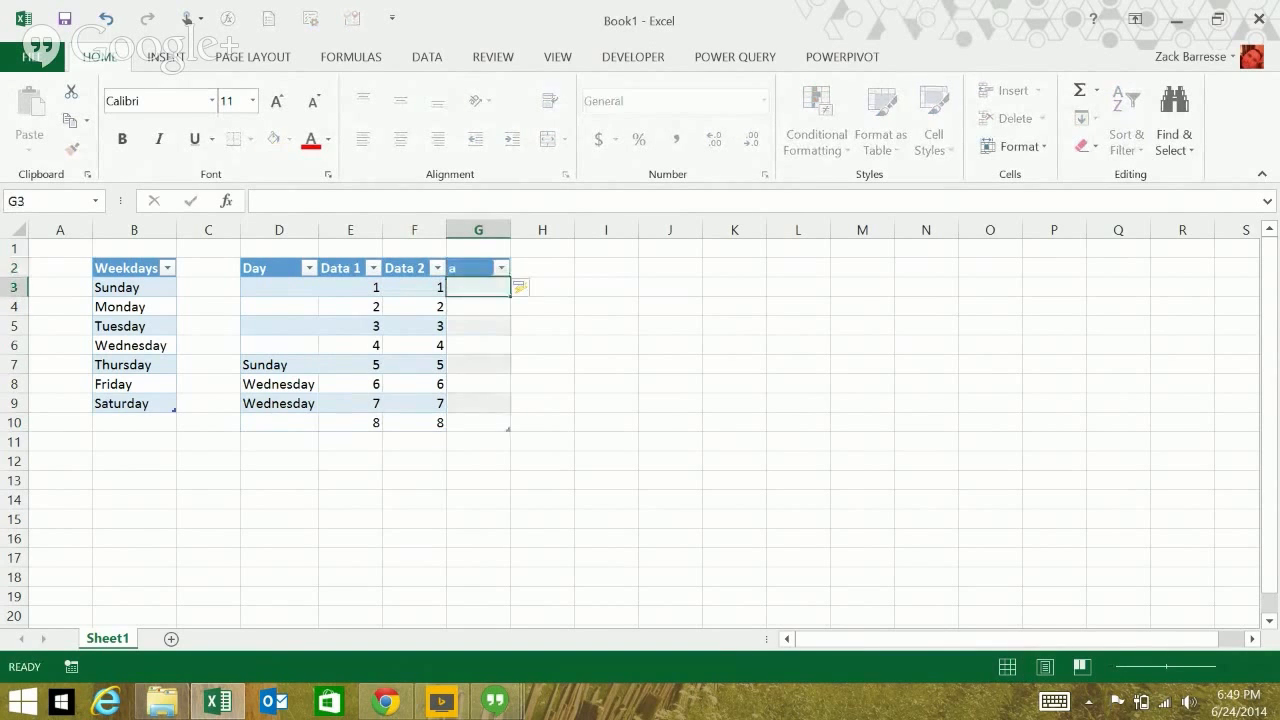
# Fill column a with the formula =SUBTOTAL(1,Table2[@[Data 1]:[Data 2]]), starting in G3
pyautogui.write('-s')
pyautogui.press('Escape')
pyautogui.press('Escape')
pyautogui.write('=')
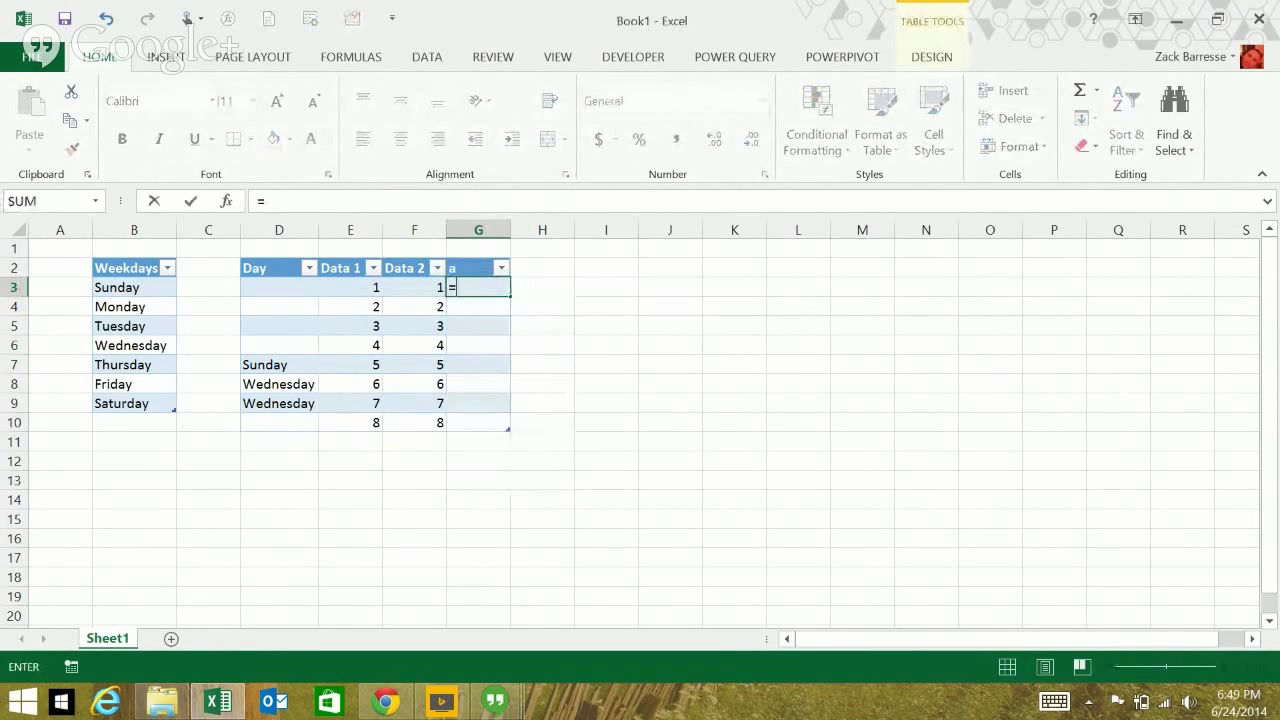
pyautogui.write('subt')
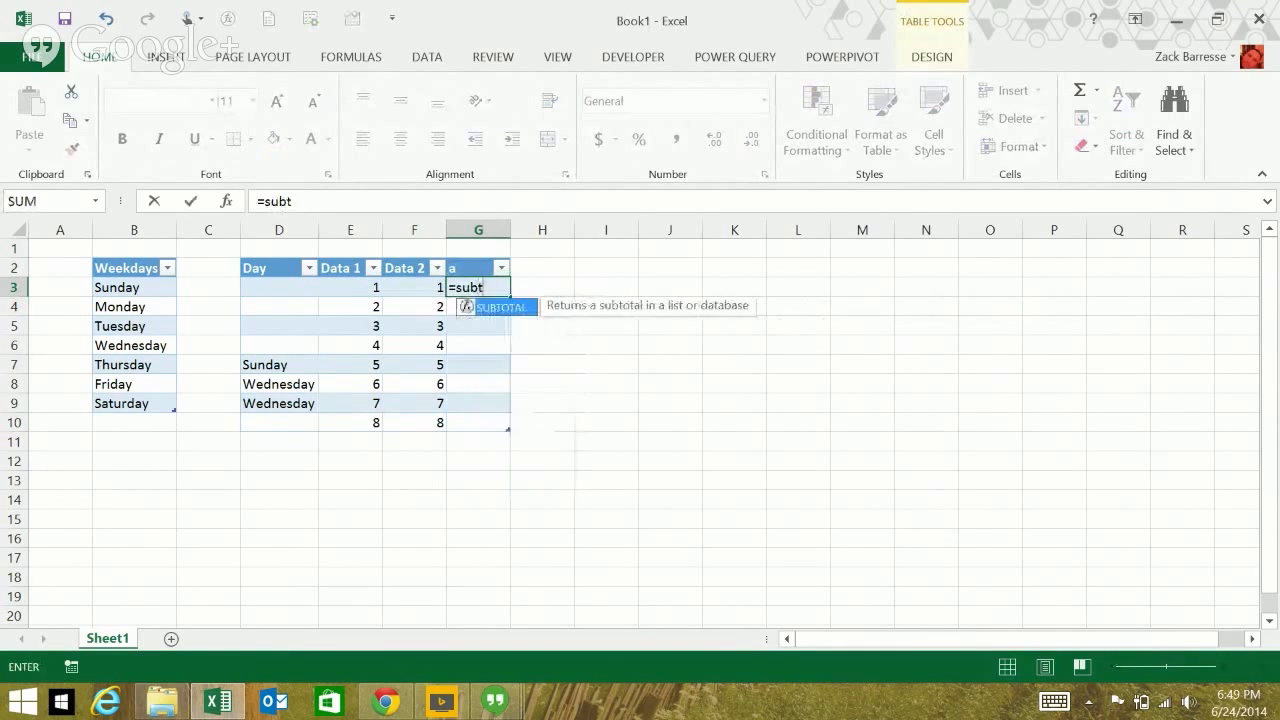
pyautogui.press('Tab')
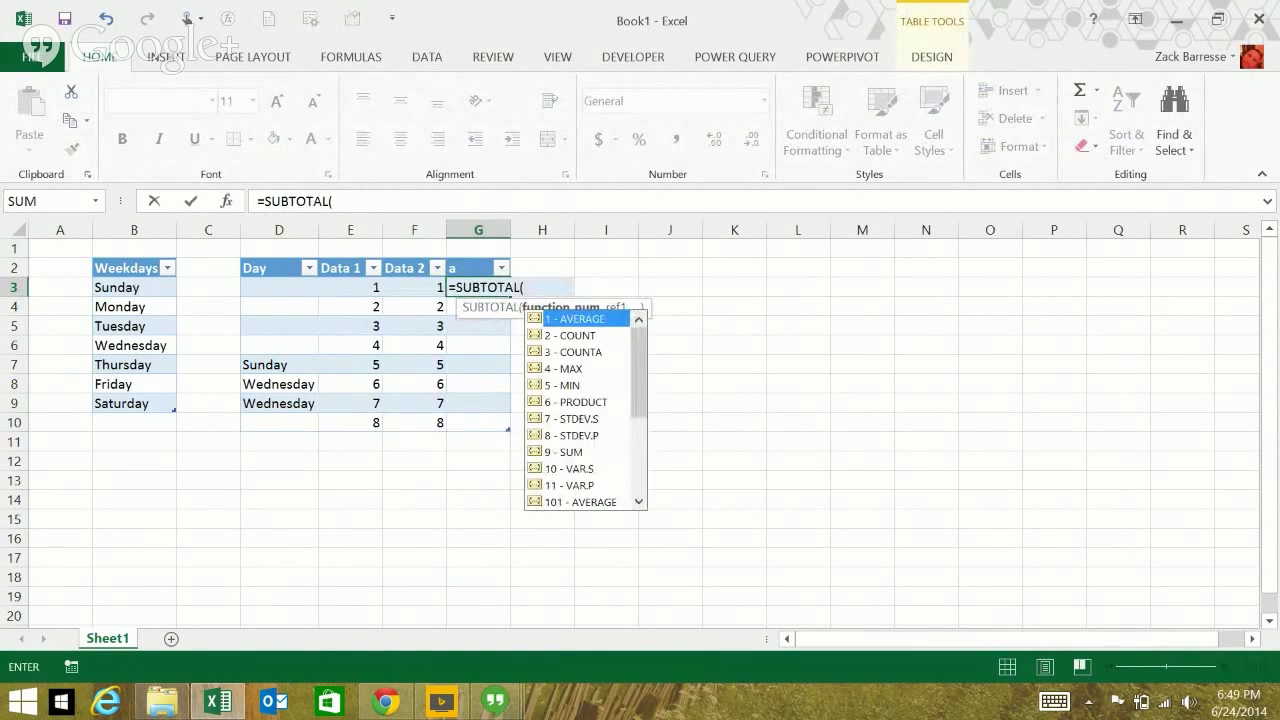
pyautogui.write('1,')
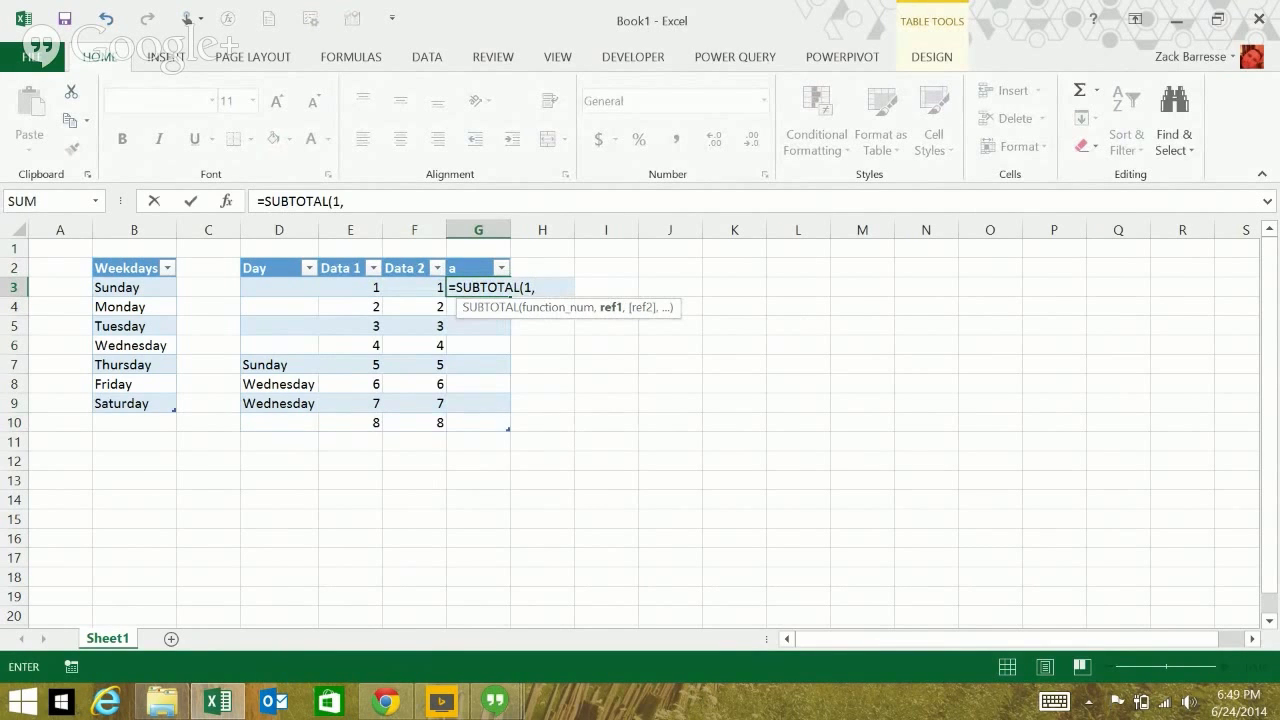
pyautogui.moveTo(420, 287); pyautogui.dragTo(345, 287)
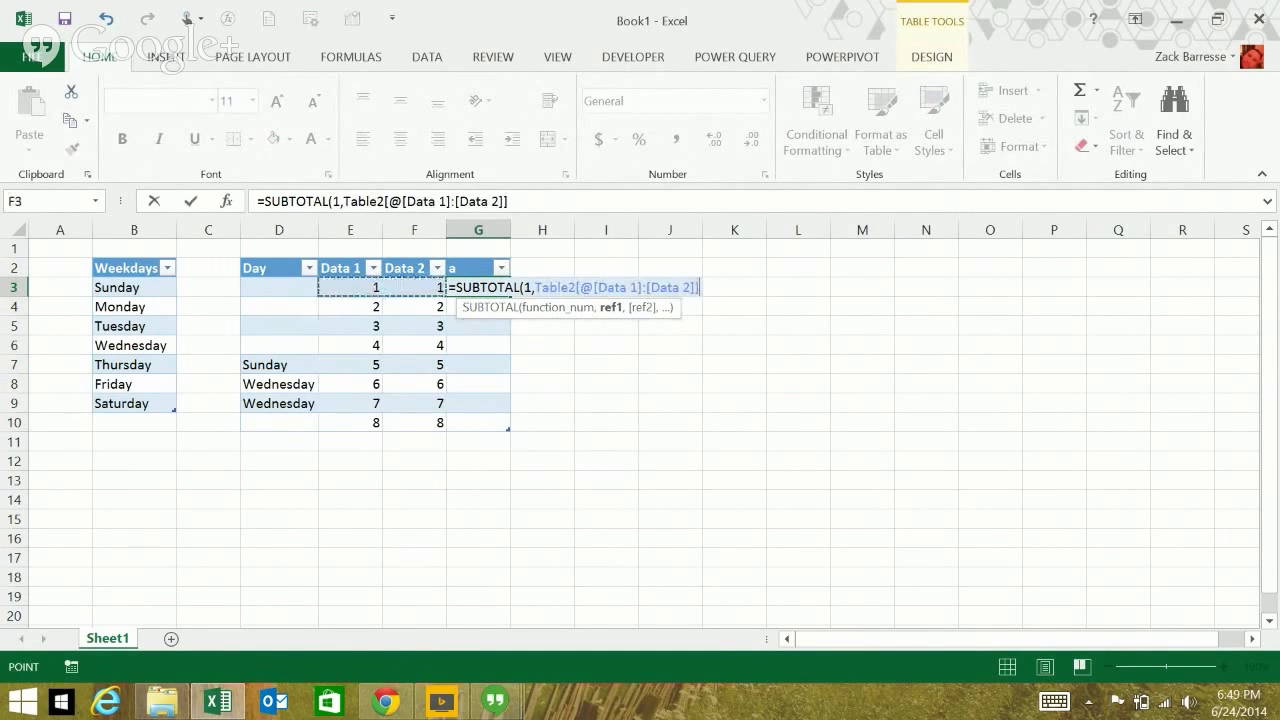
pyautogui.write(')')
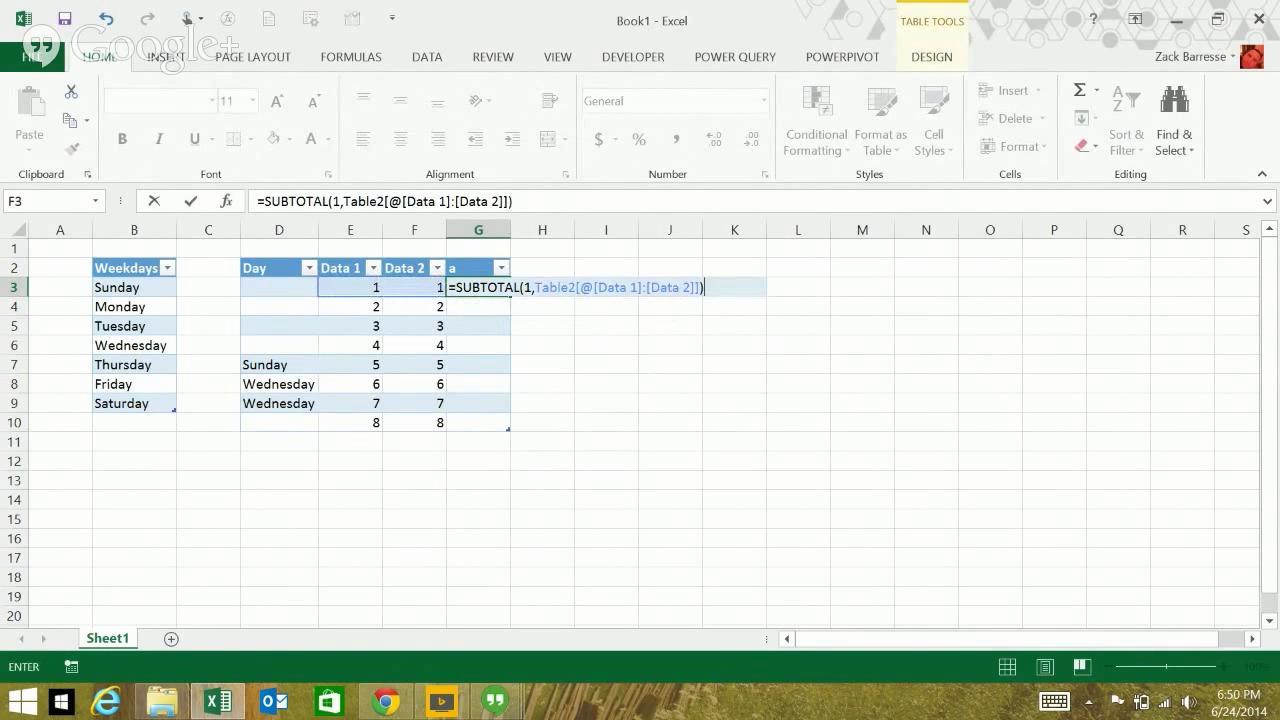
pyautogui.hotkey('ctrl', 'Return')
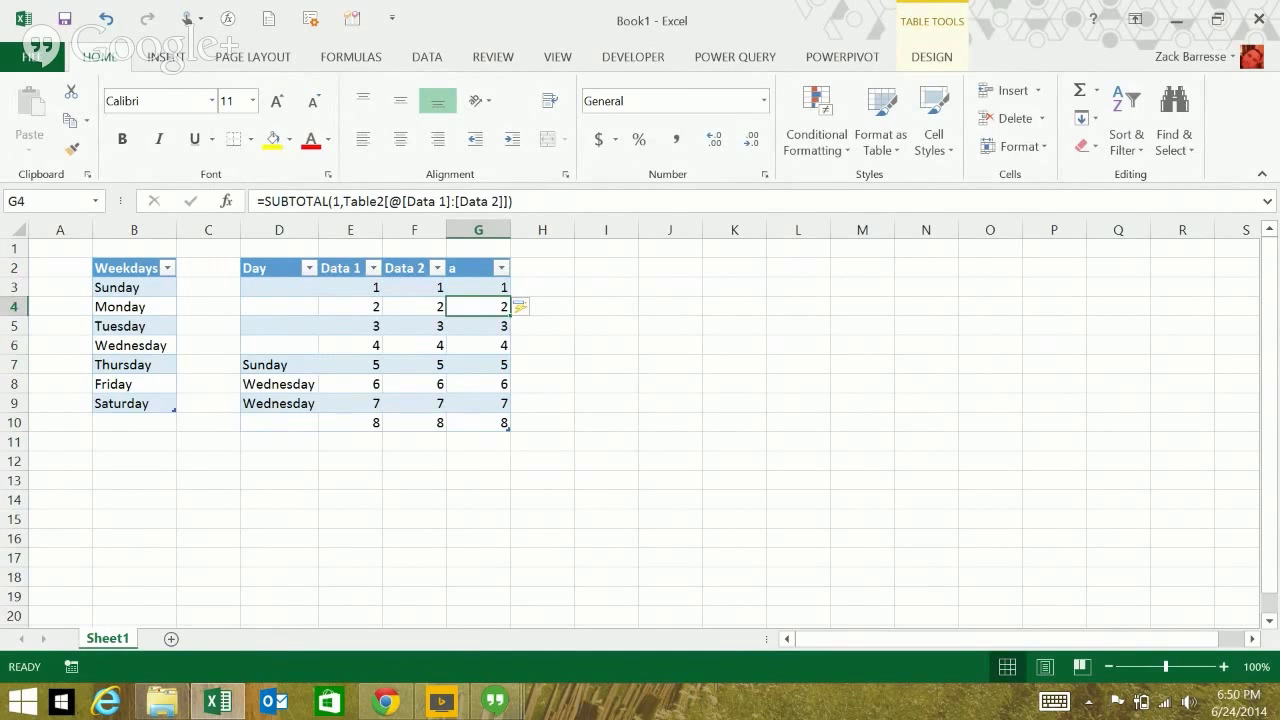
# Fill the weekday series upward from Sunday in D7 to D5, and choose Tuesday for D3
pyautogui.click(279, 365)
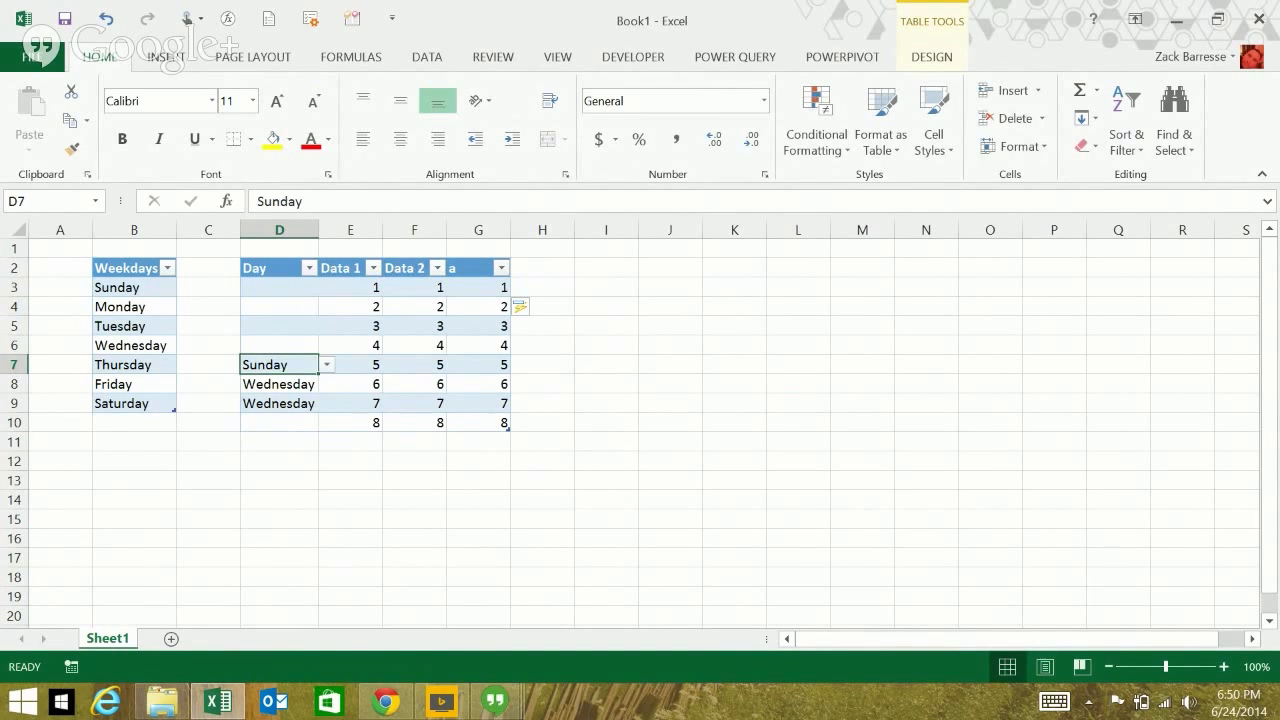
pyautogui.moveTo(319, 374); pyautogui.dragTo(320, 326)
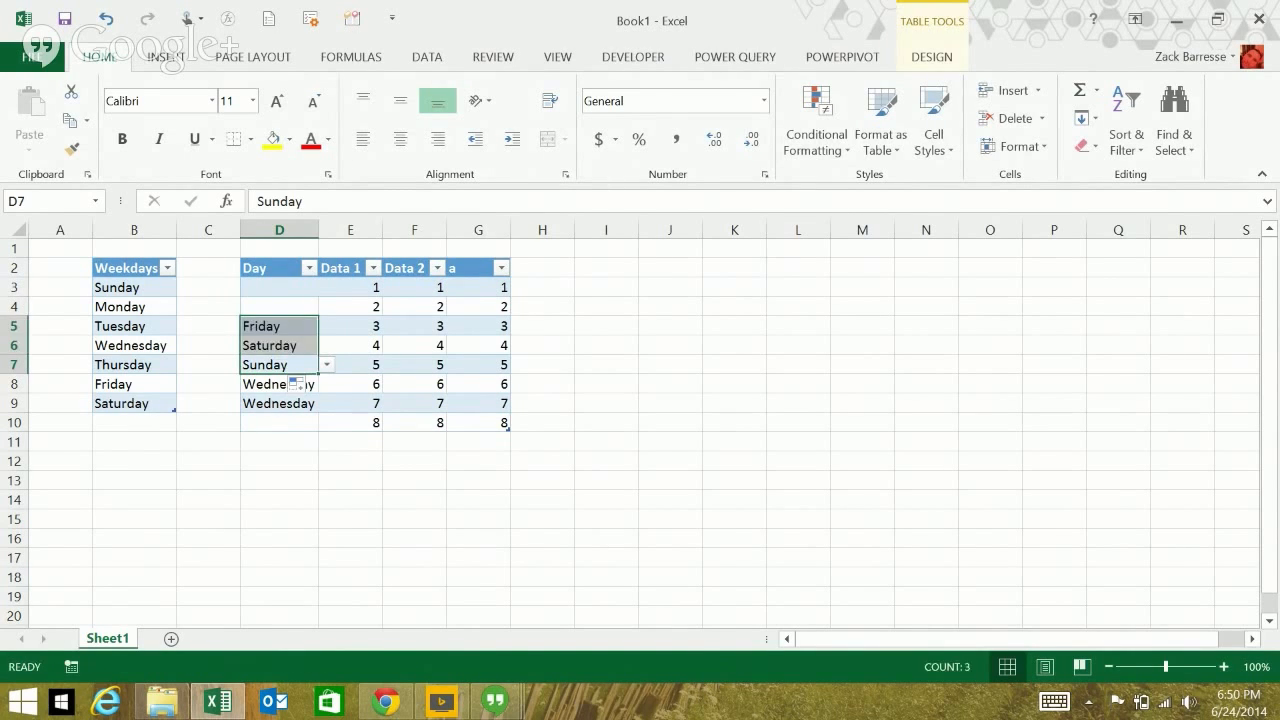
pyautogui.click(284, 288)
pyautogui.hotkey('alt', 'Down')
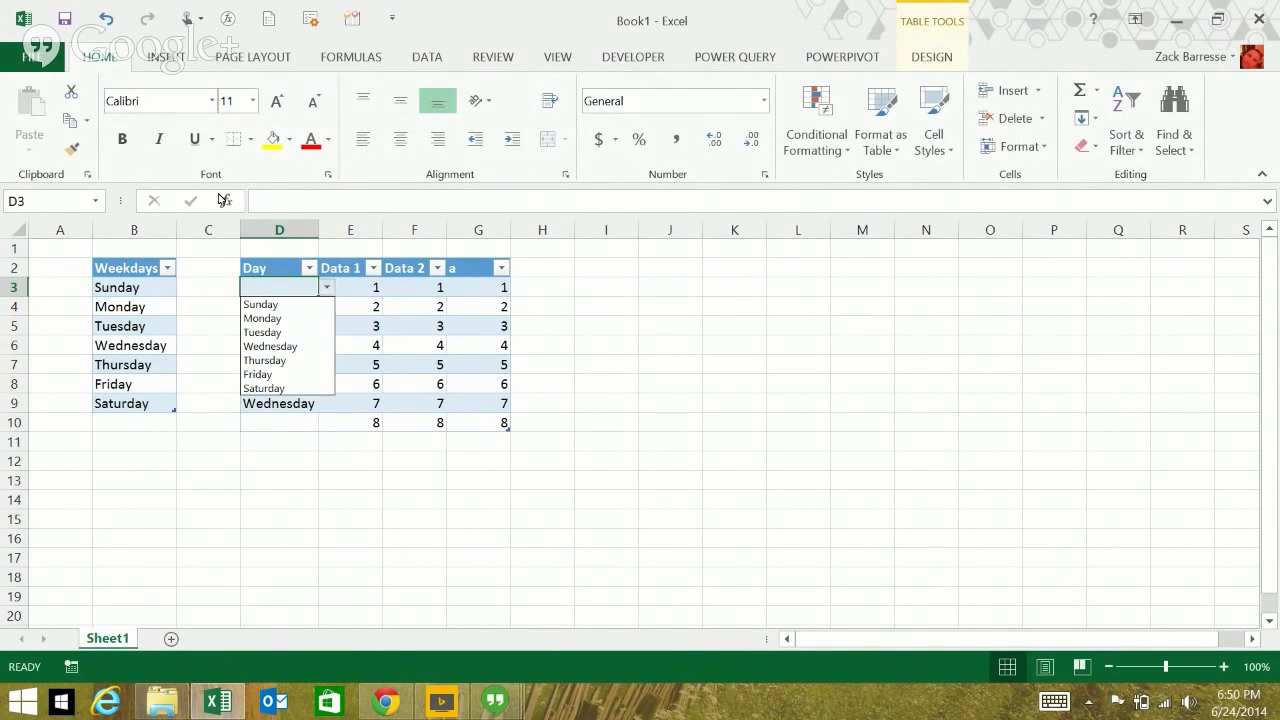
pyautogui.press('Down')
pyautogui.press('Down')
pyautogui.press('Down')
pyautogui.press('Return')
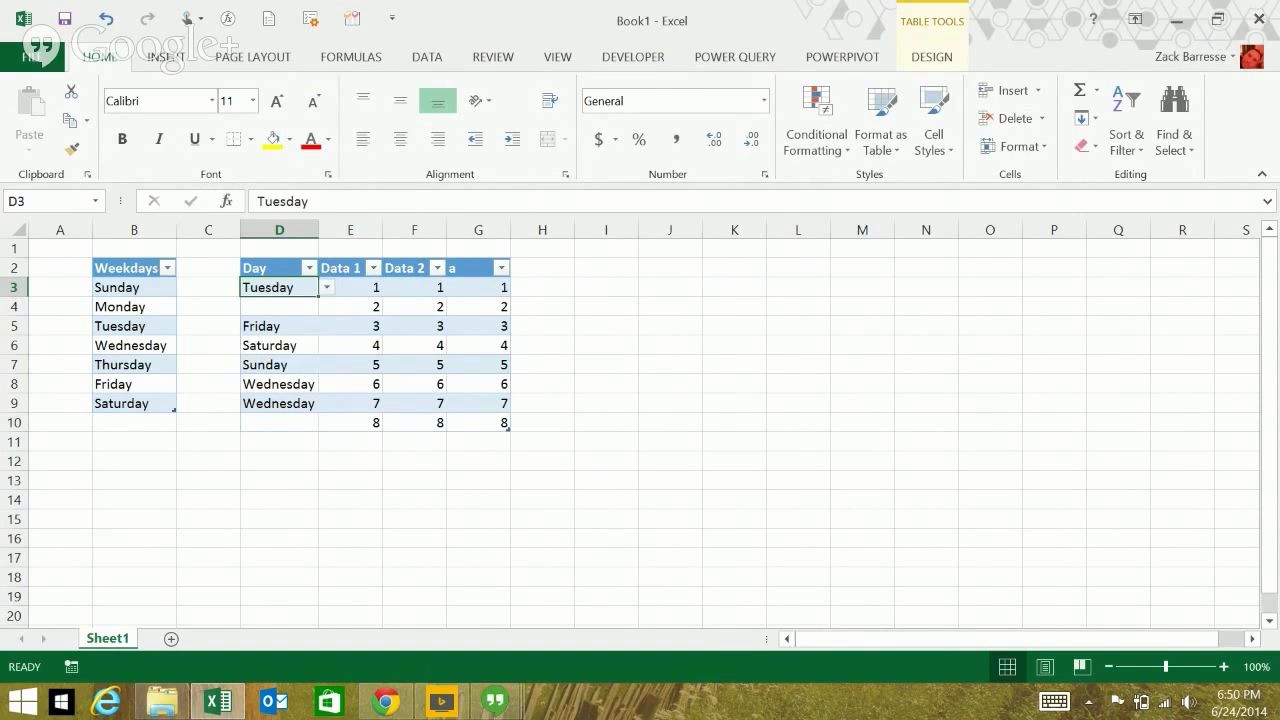
# Choose Saturday from the validation list for the Day cell D4
pyautogui.press('Down')
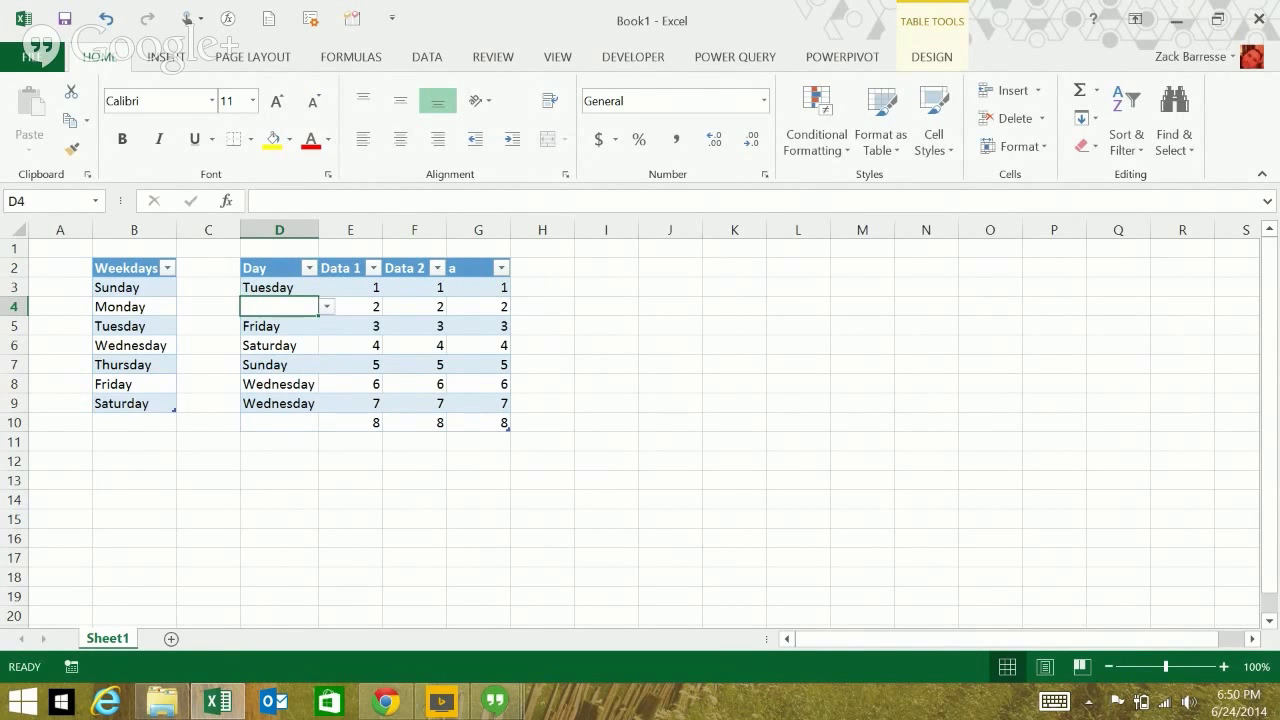
pyautogui.hotkey('alt', 'Down')
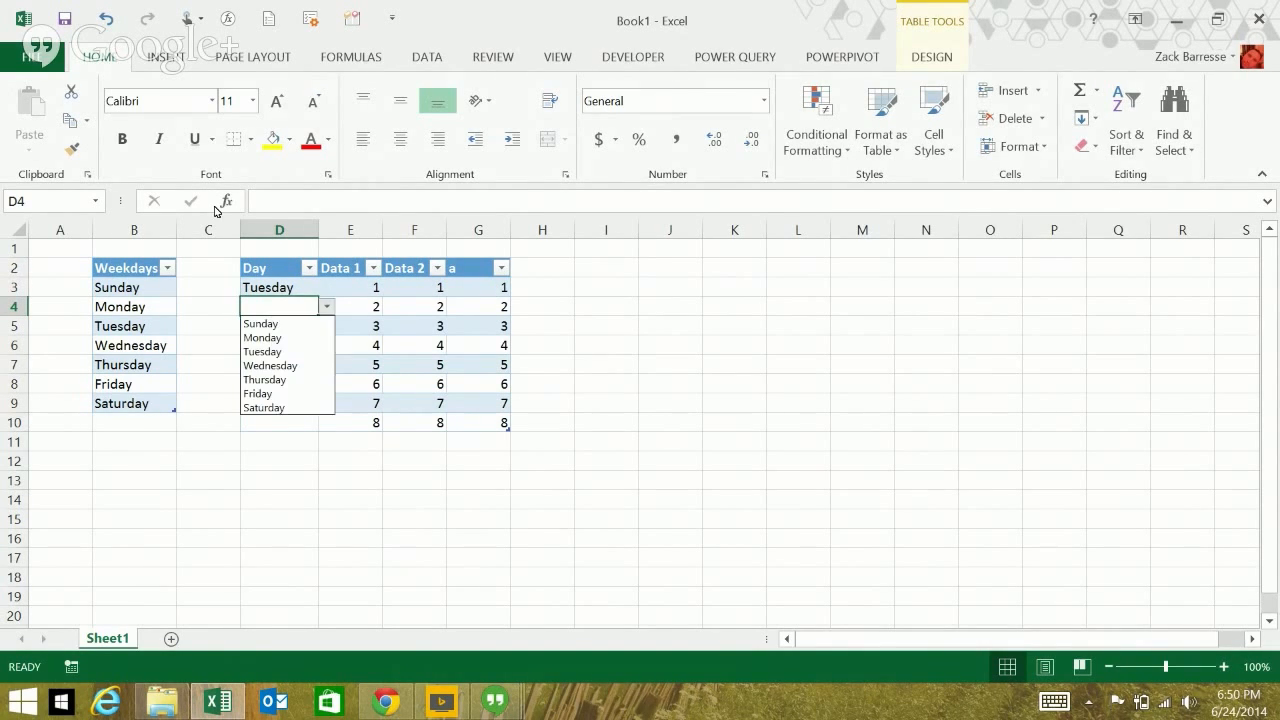
pyautogui.press('Down')
pyautogui.press('Down')
pyautogui.press('Down')
pyautogui.press('Down')
pyautogui.press('Down')
pyautogui.press('Down')
pyautogui.press('Down')
pyautogui.press('Return')
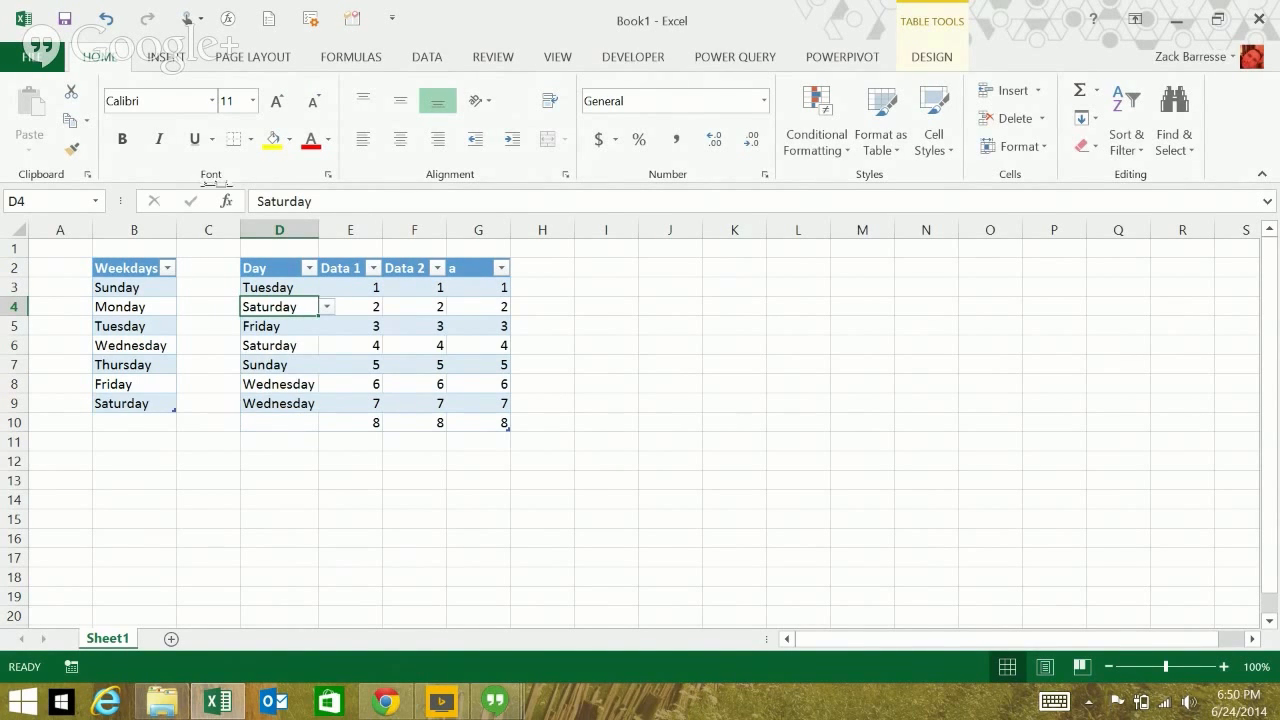
# Filter Friday out of the Day column and check the filter's row range by selecting rows 3 to 9, then row 10
pyautogui.hotkey('alt', 'shift', 'Down')
pyautogui.click(104, 479)
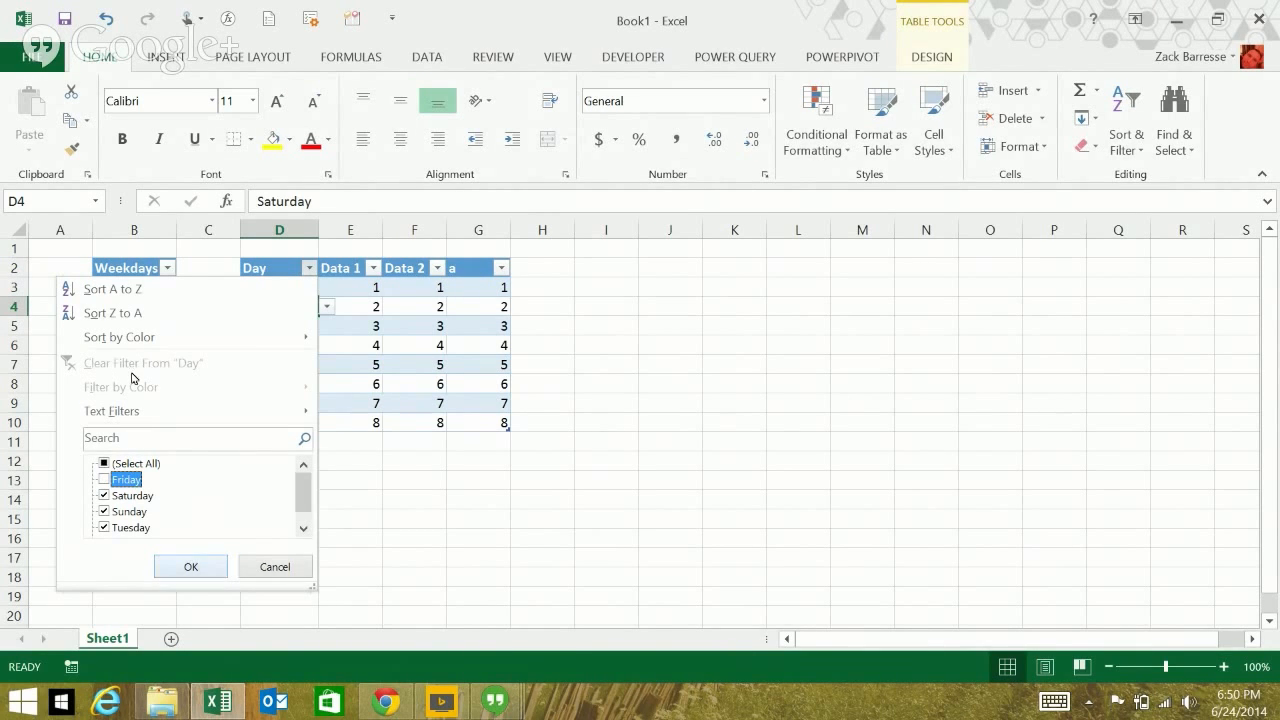
pyautogui.click(190, 566)
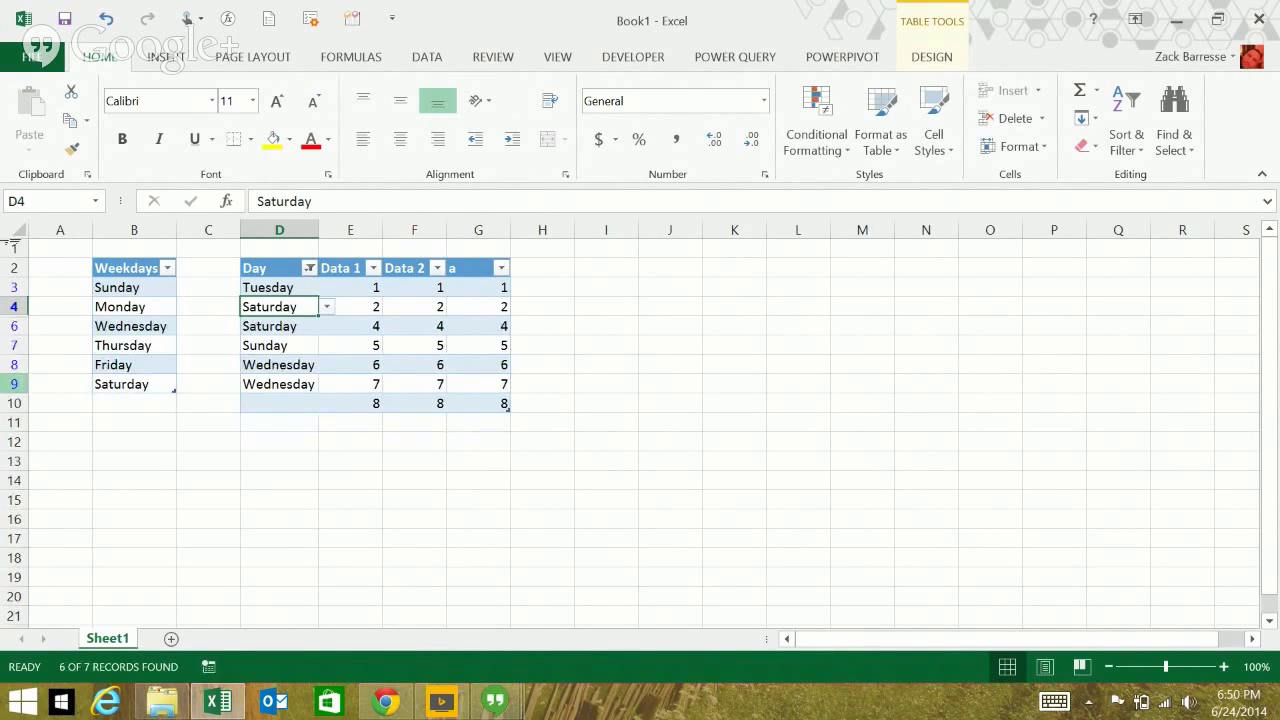
pyautogui.moveTo(14, 384); pyautogui.dragTo(14, 287)
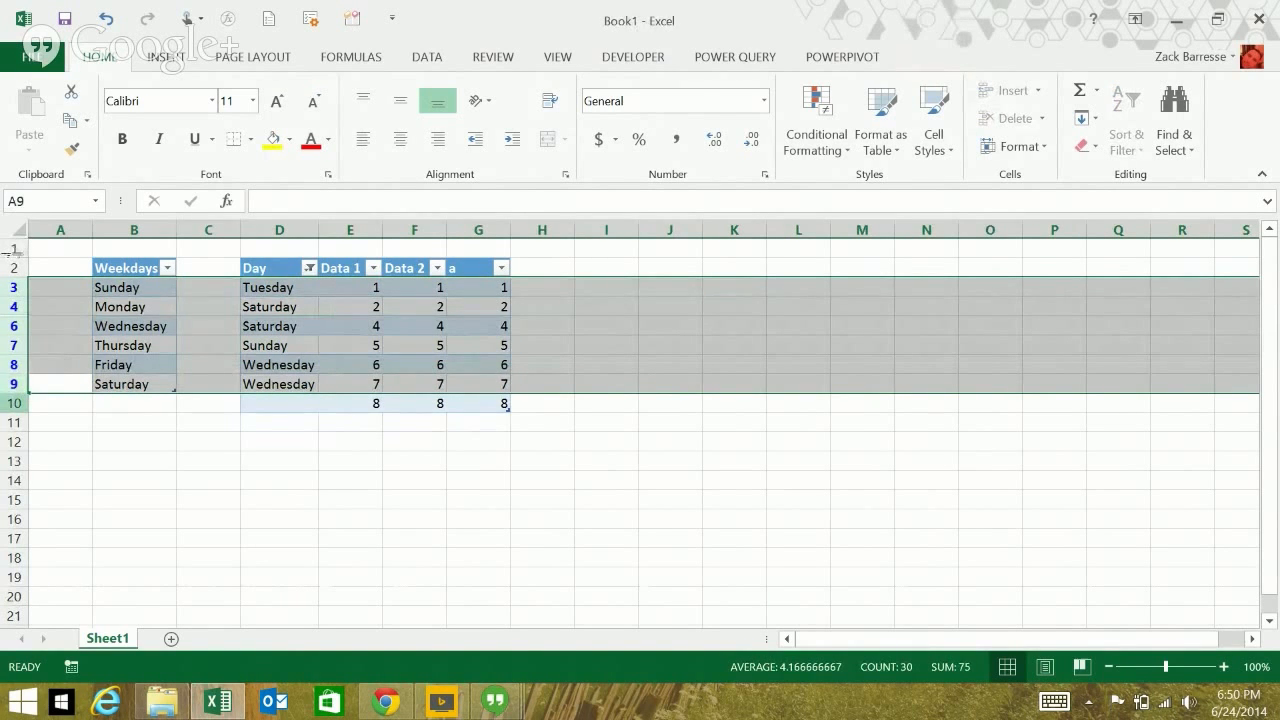
pyautogui.click(14, 403)
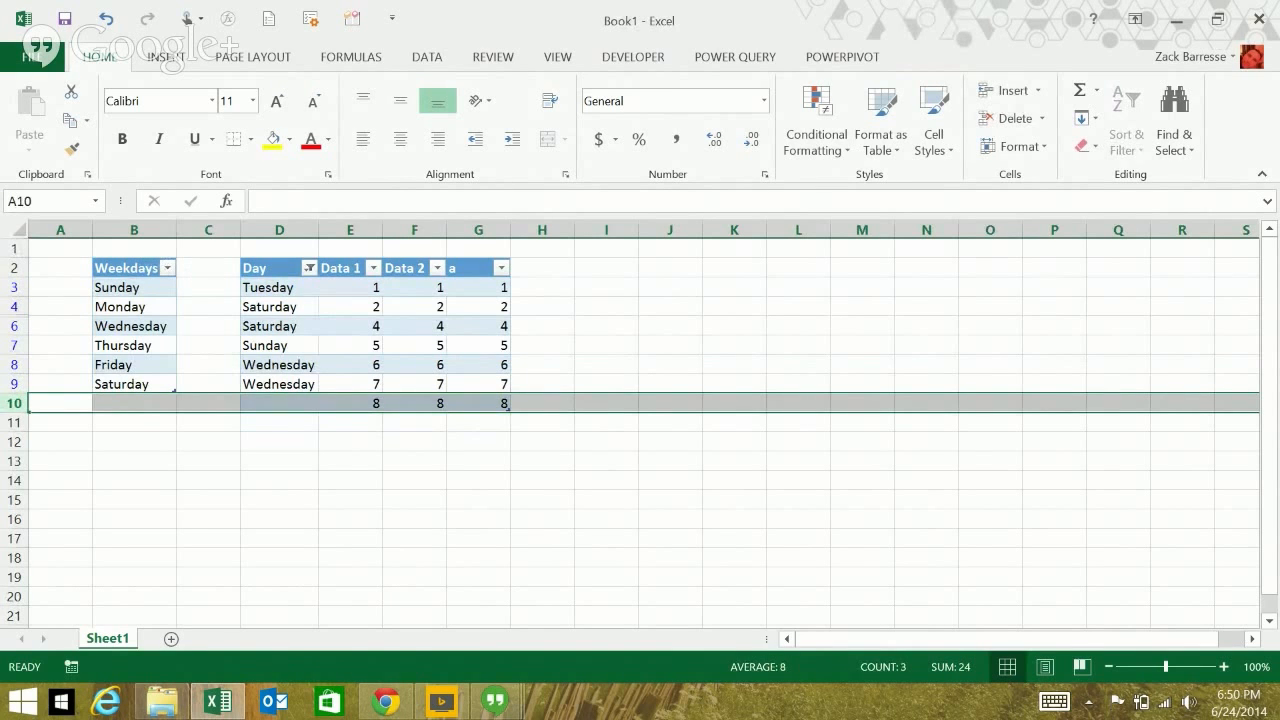
# Clear the filter from the Day column
pyautogui.click(279, 403)
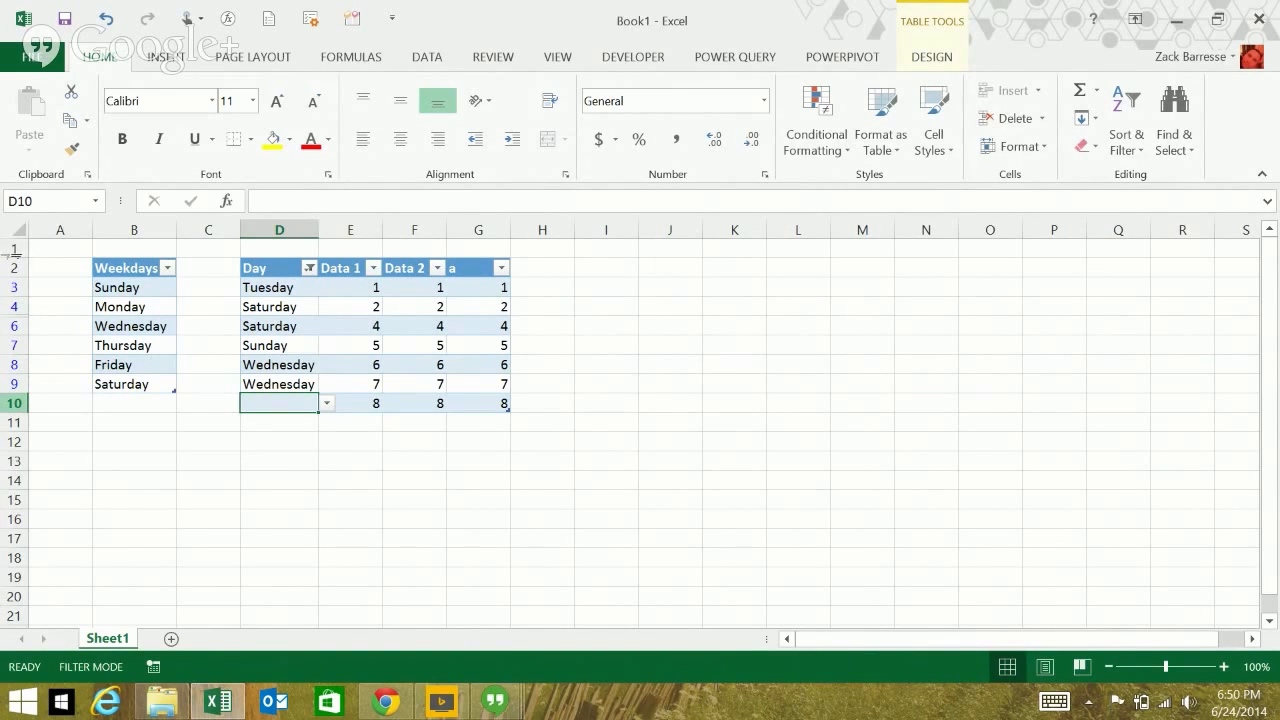
pyautogui.hotkey('alt', 'Down')
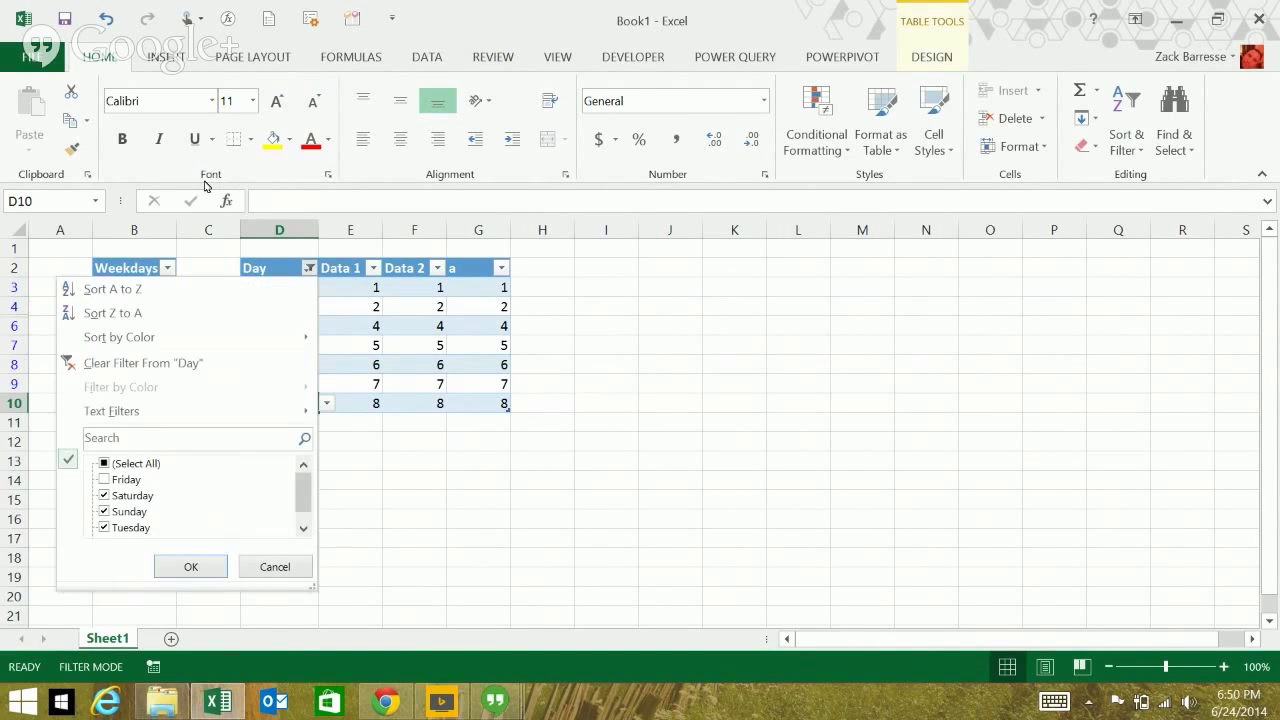
pyautogui.press('c')
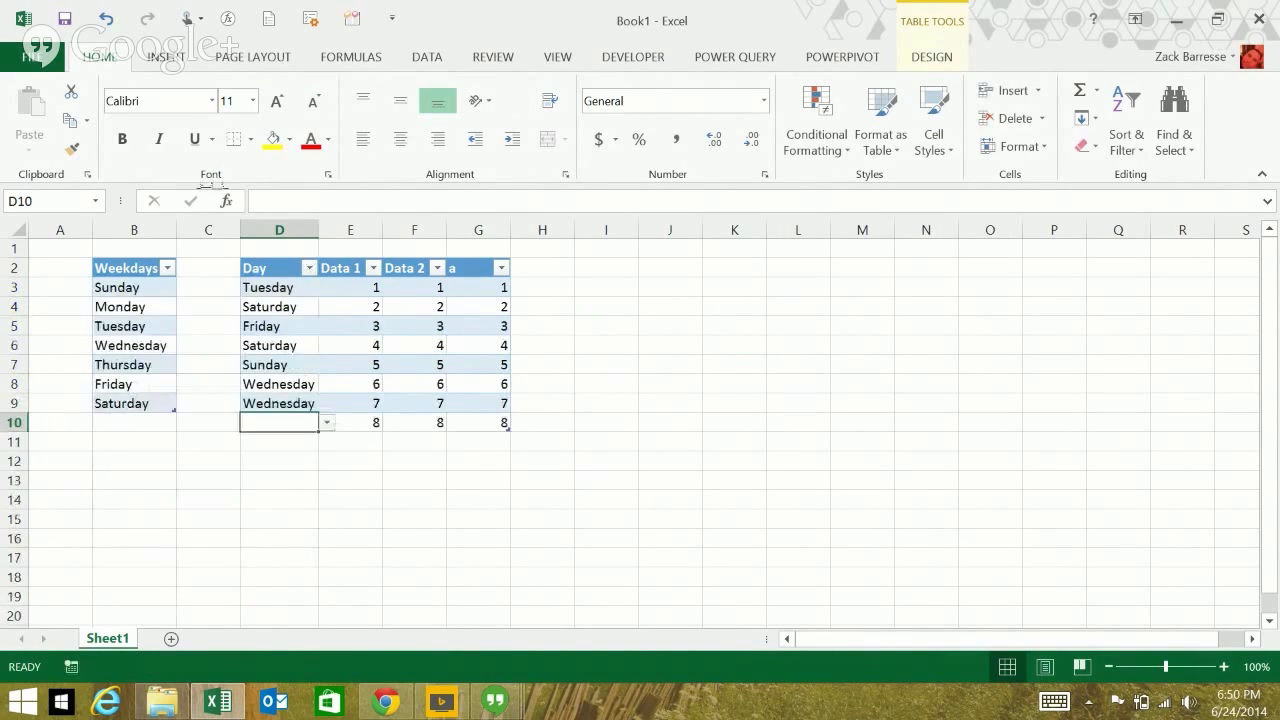
# Filter the Day column again to exclude Friday, and select rows 8 to 10 for inspection
pyautogui.hotkey('alt', 'Down')
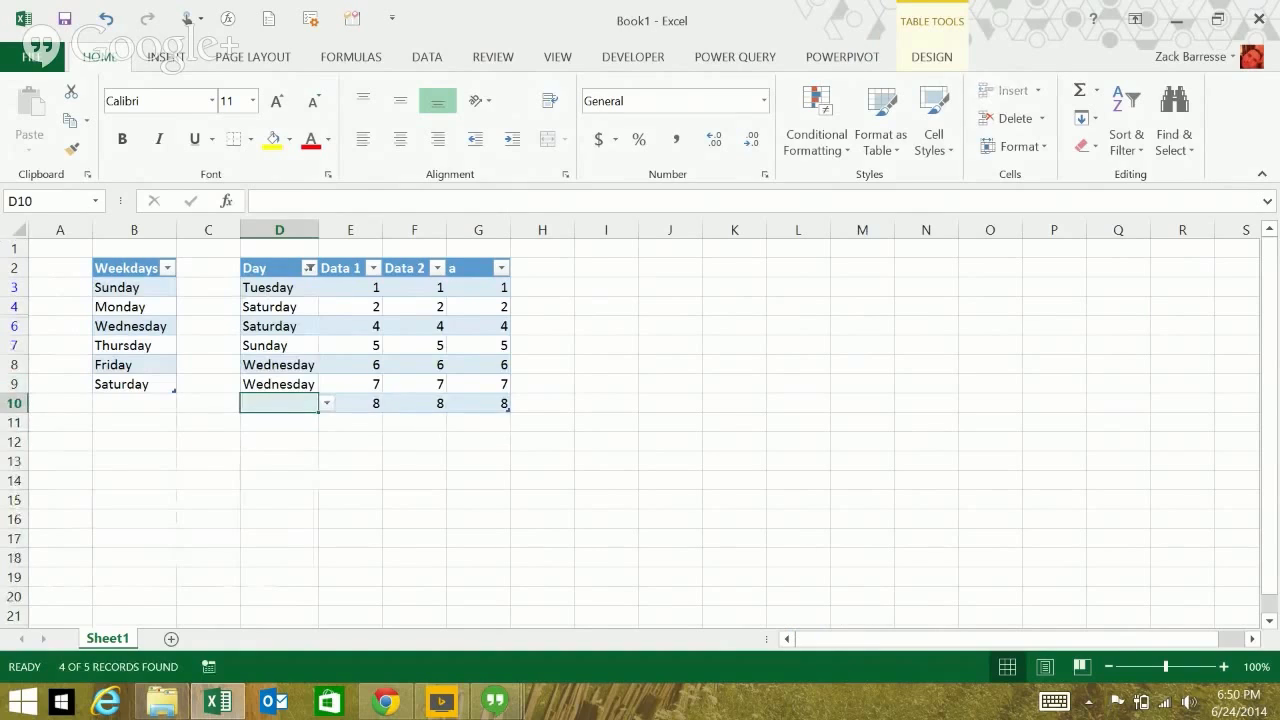
pyautogui.moveTo(14, 364); pyautogui.dragTo(14, 403)
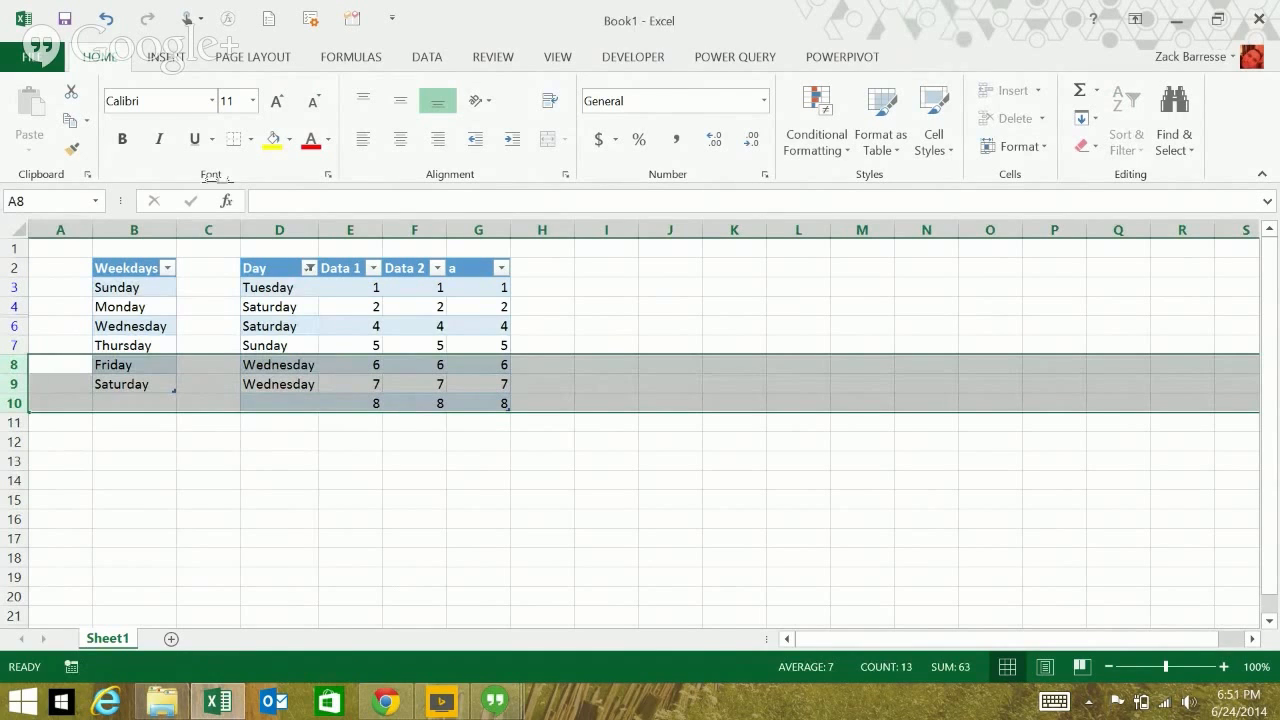
# Reset the Day column's filter and reapply it to exclude Friday, and select rows 3 to 6 for inspection
pyautogui.click(309, 268)
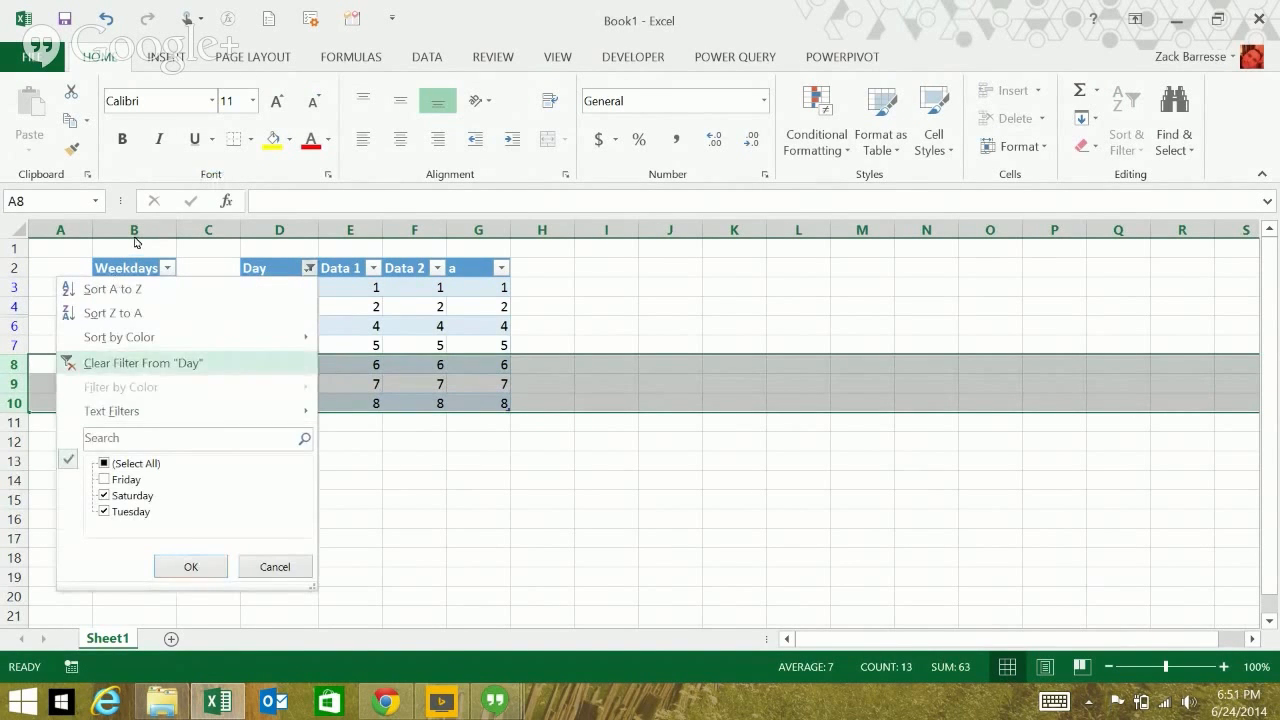
pyautogui.click(201, 362)
pyautogui.click(309, 268)
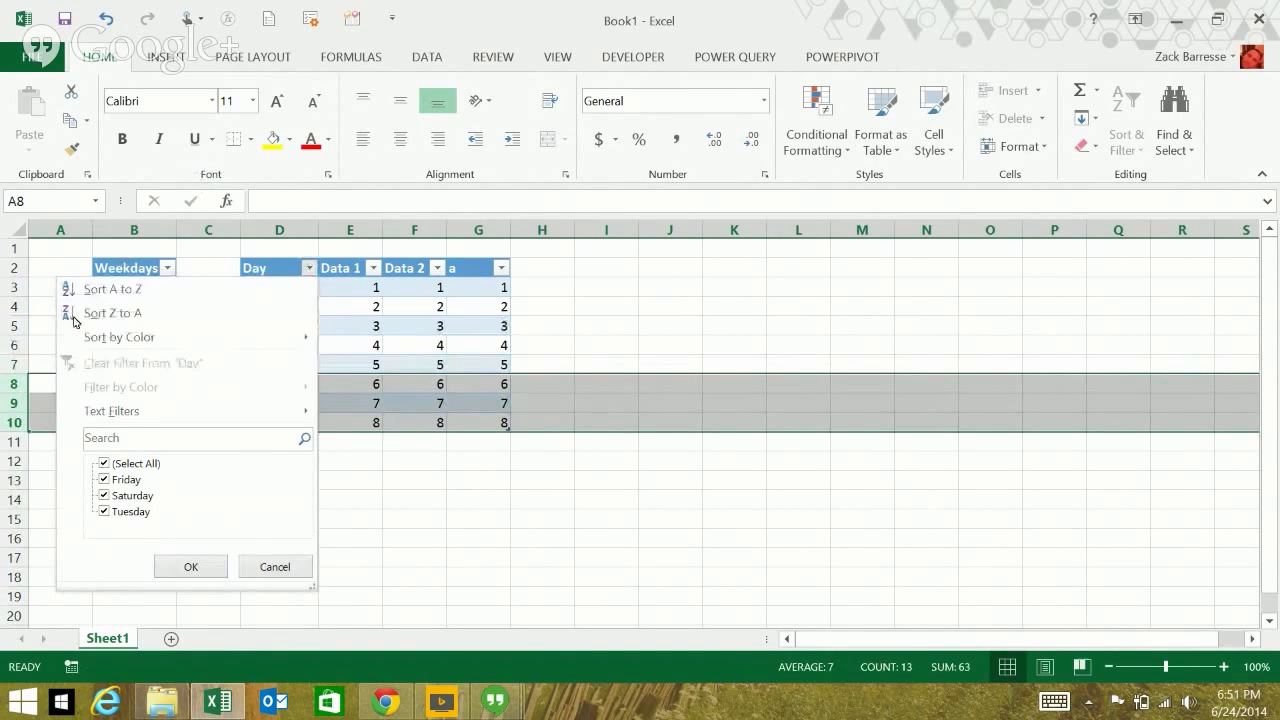
pyautogui.click(104, 479)
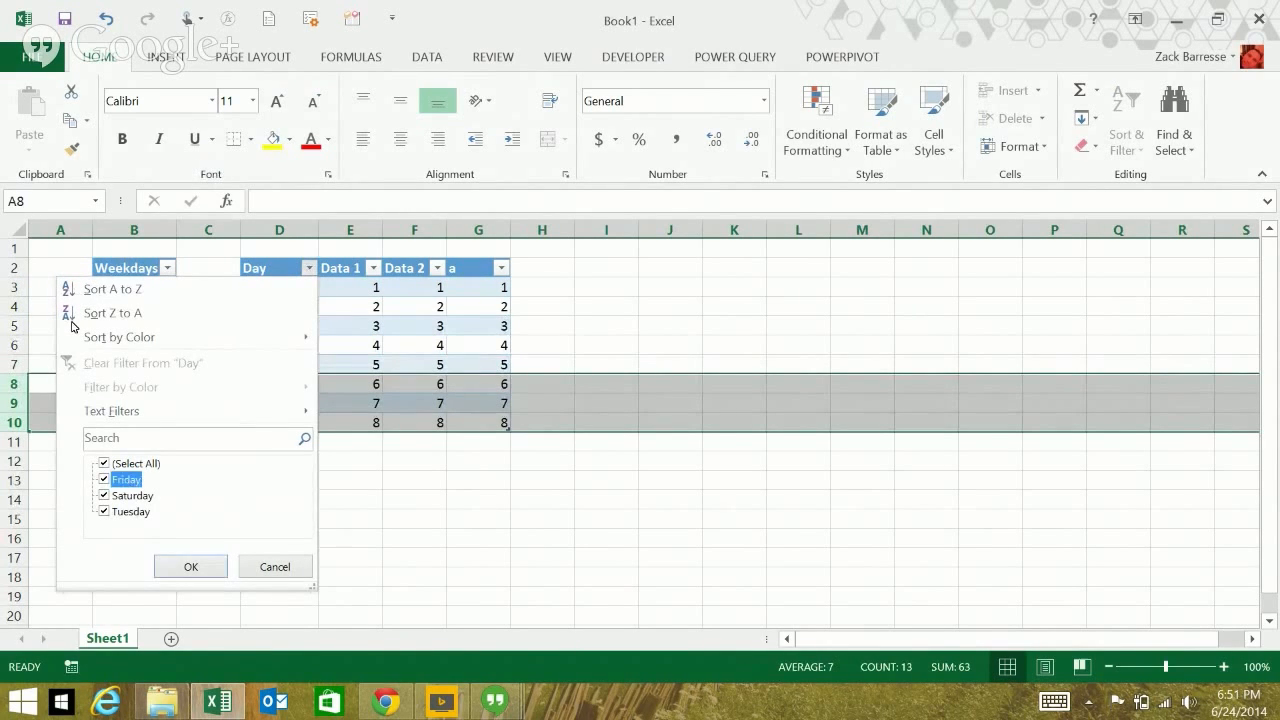
pyautogui.click(191, 566)
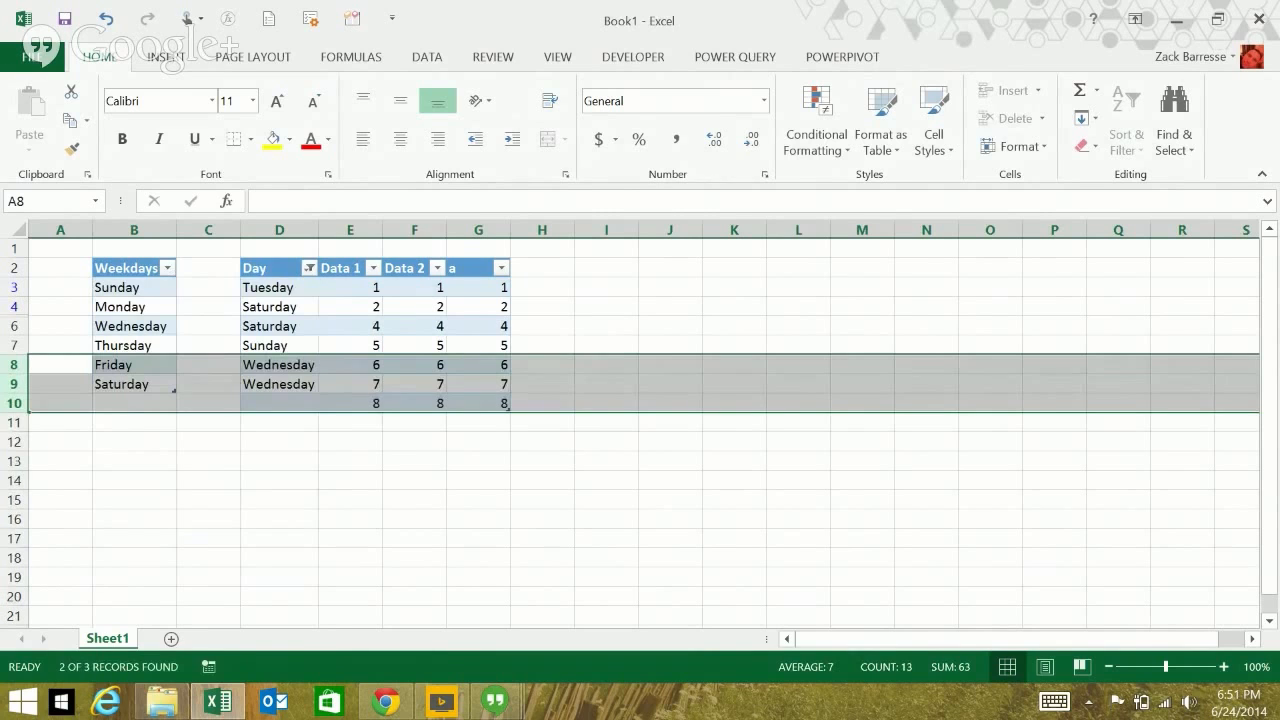
pyautogui.moveTo(14, 287); pyautogui.dragTo(14, 326)
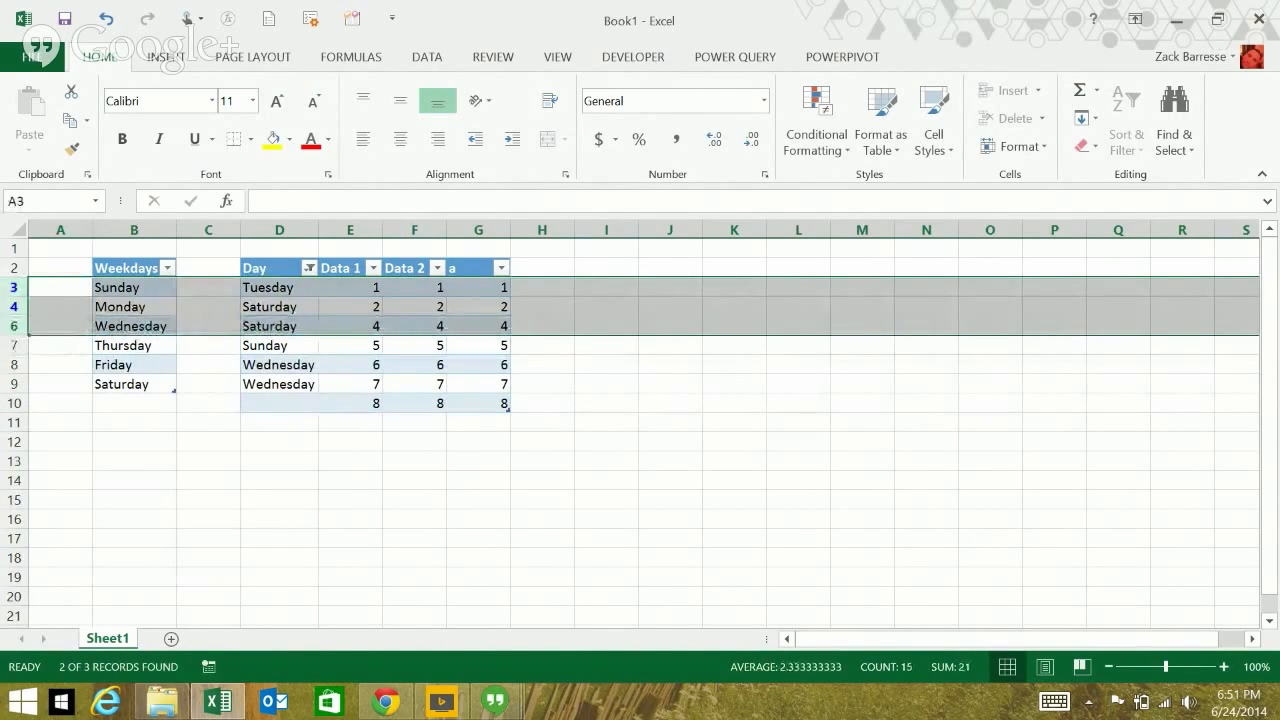
# Clear the filter from the Day column, working from cell D4, and select the first Day cell
pyautogui.click(284, 307)
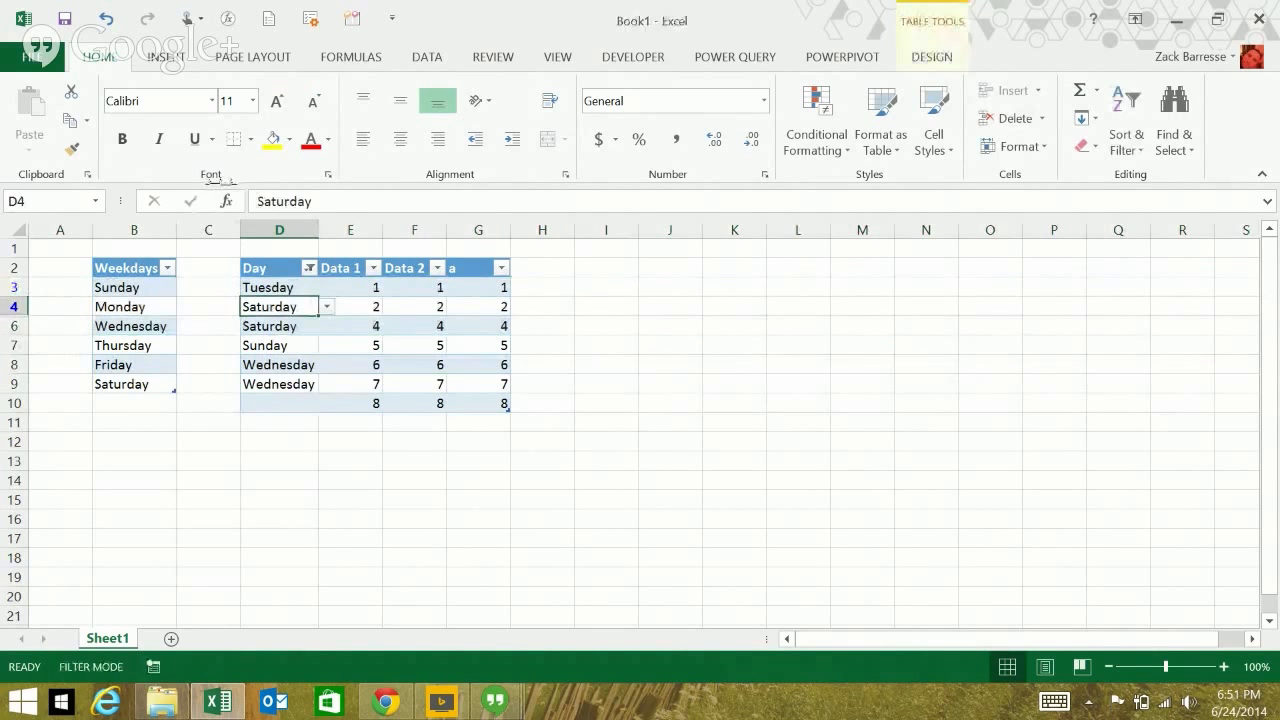
pyautogui.hotkey('alt', 'Down')
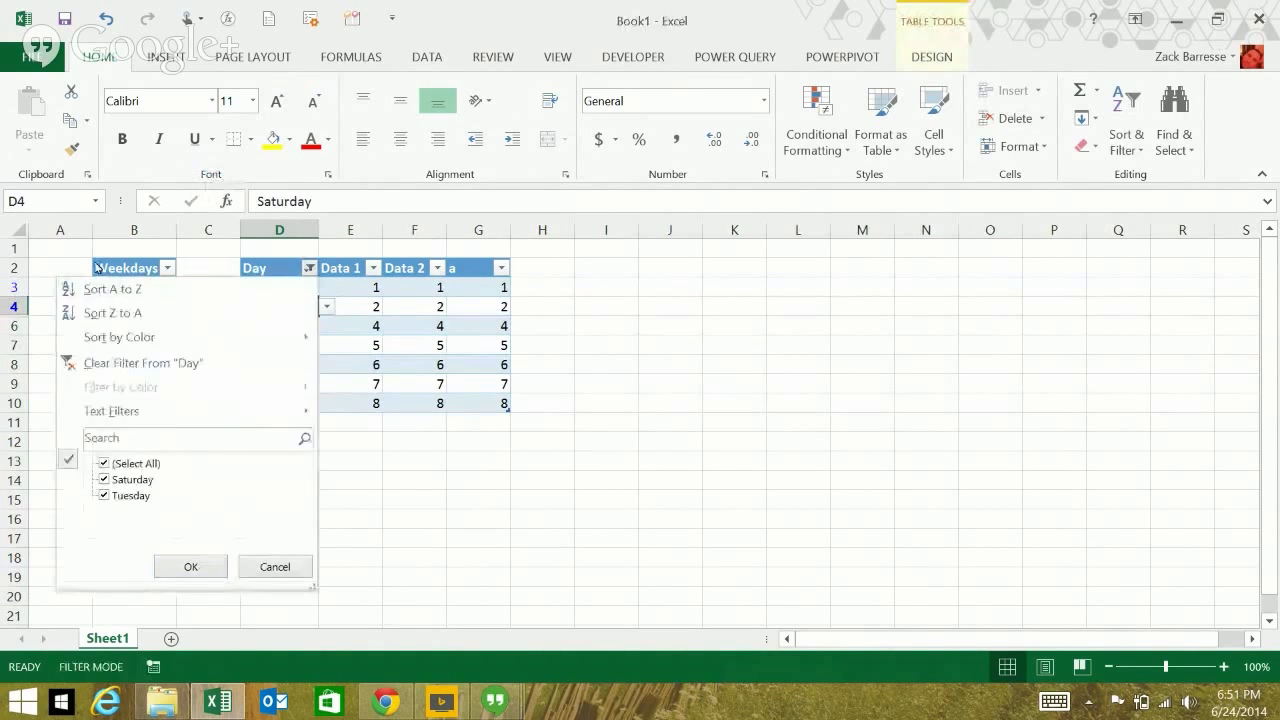
pyautogui.moveTo(120, 409)
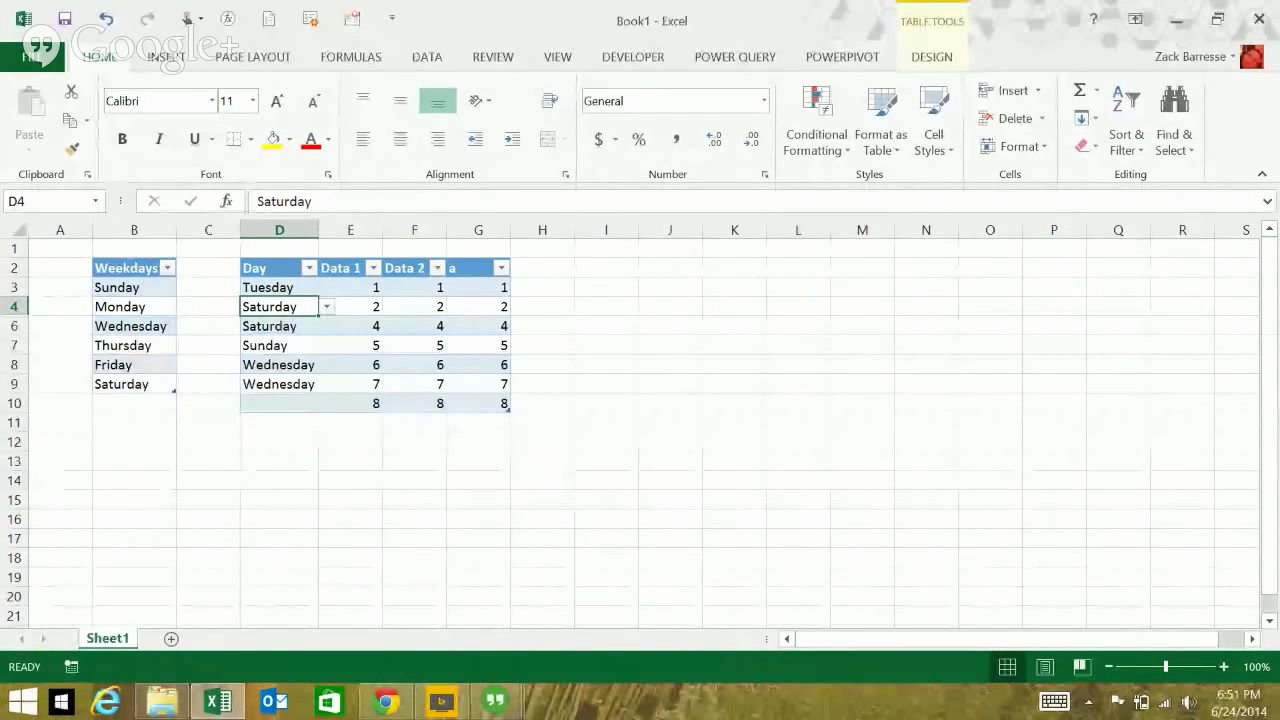
pyautogui.click(279, 288)
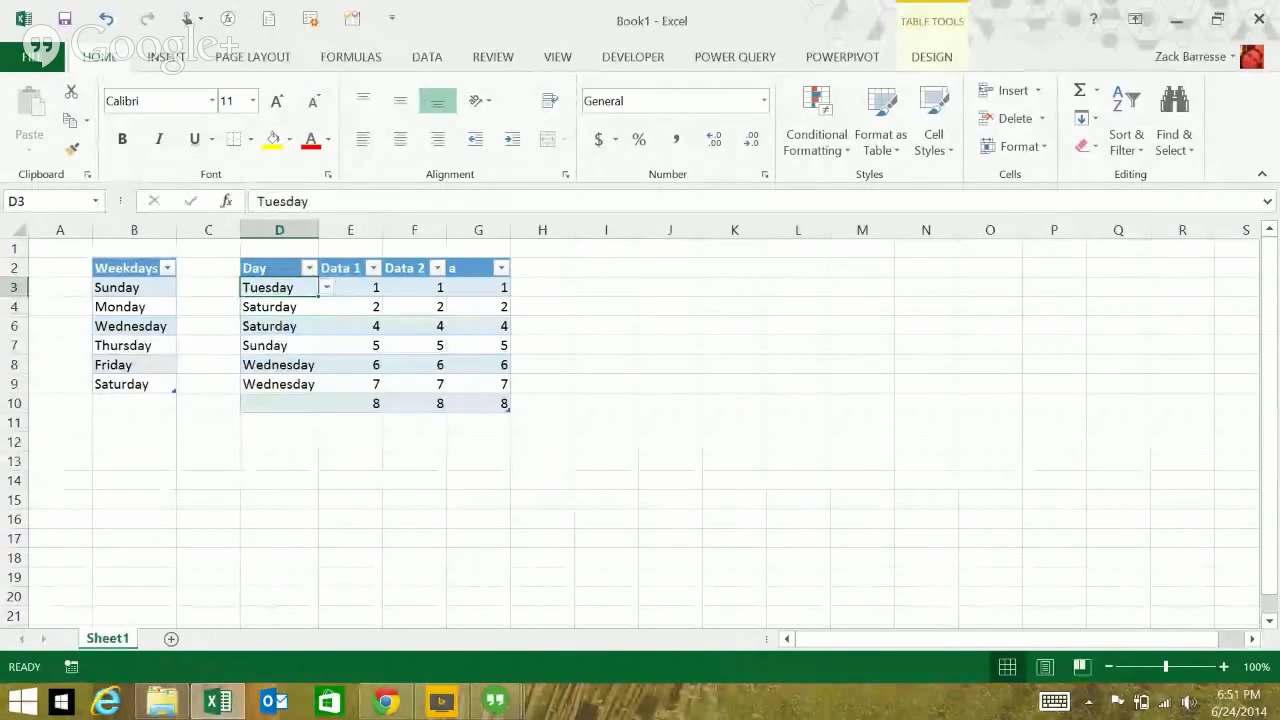
# Unhide row 5 by unhiding across rows 4 to 7, and select its Day cell D5
pyautogui.click(15, 306)
pyautogui.moveTo(15, 306); pyautogui.dragTo(15, 345)
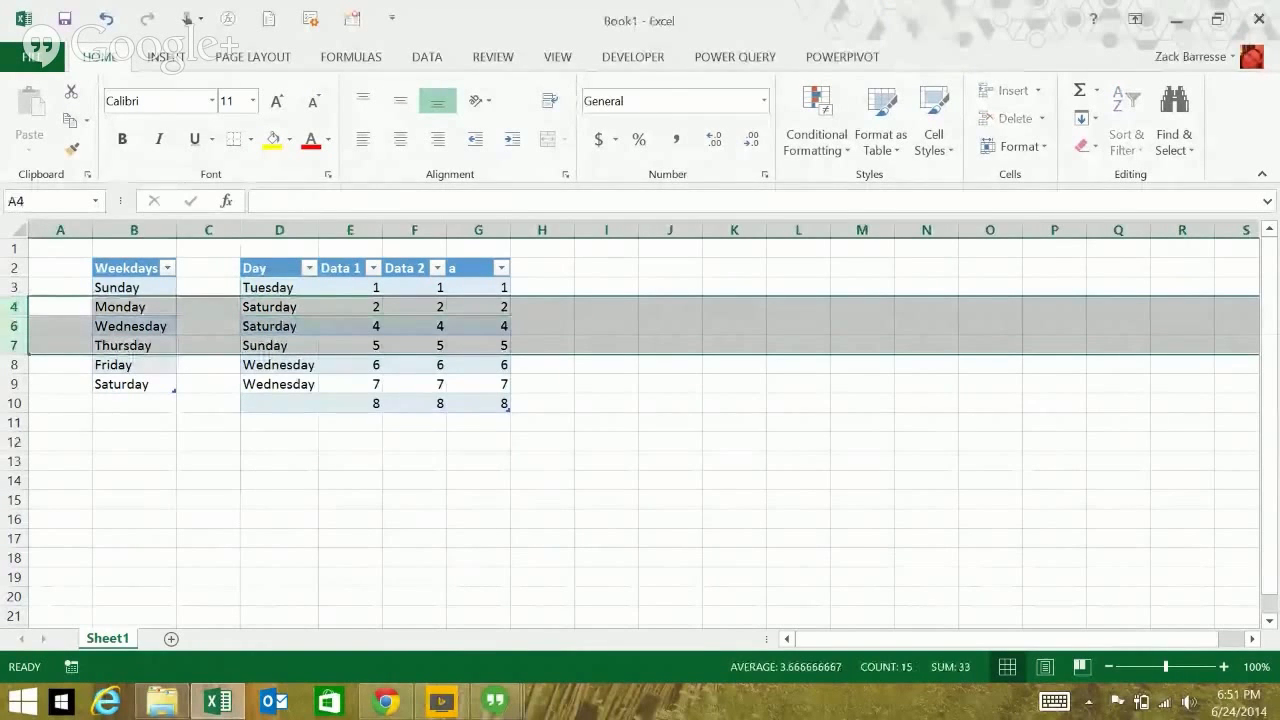
pyautogui.hotkey('ctrl', 'shift', '9')
pyautogui.click(279, 326)
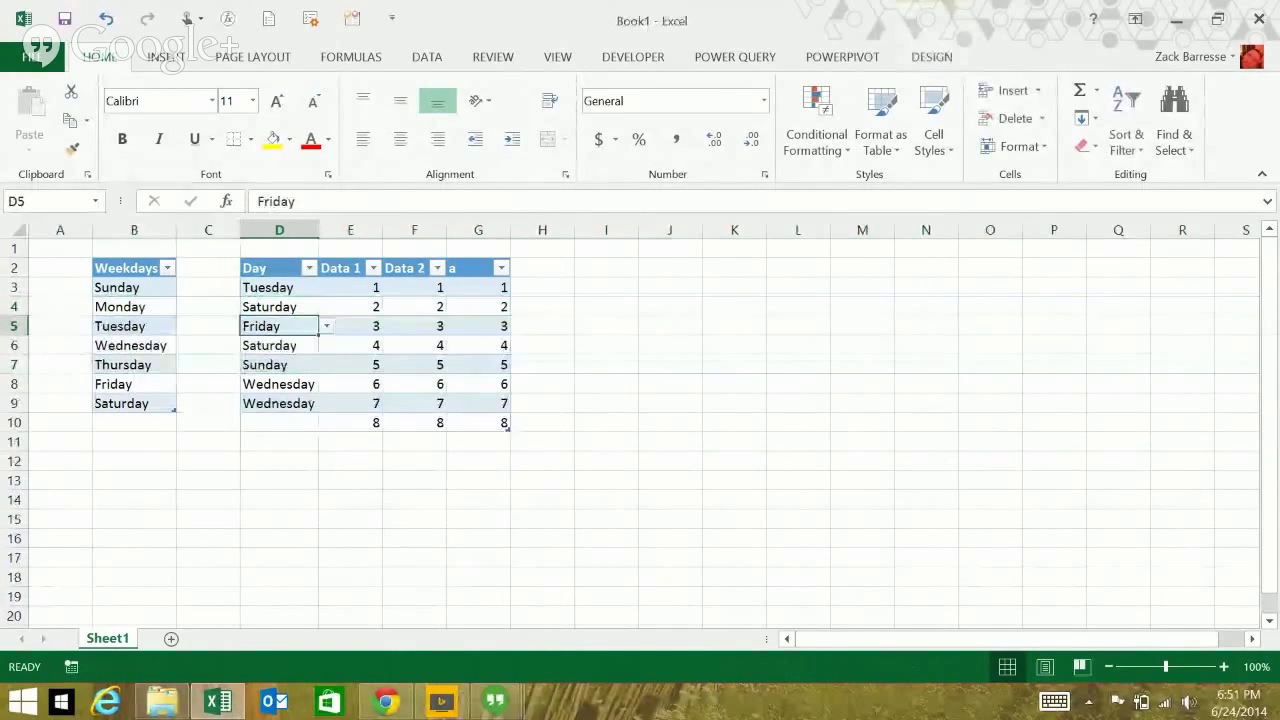
# Add a total row to the table with the Day and Data columns
pyautogui.click(478, 326)
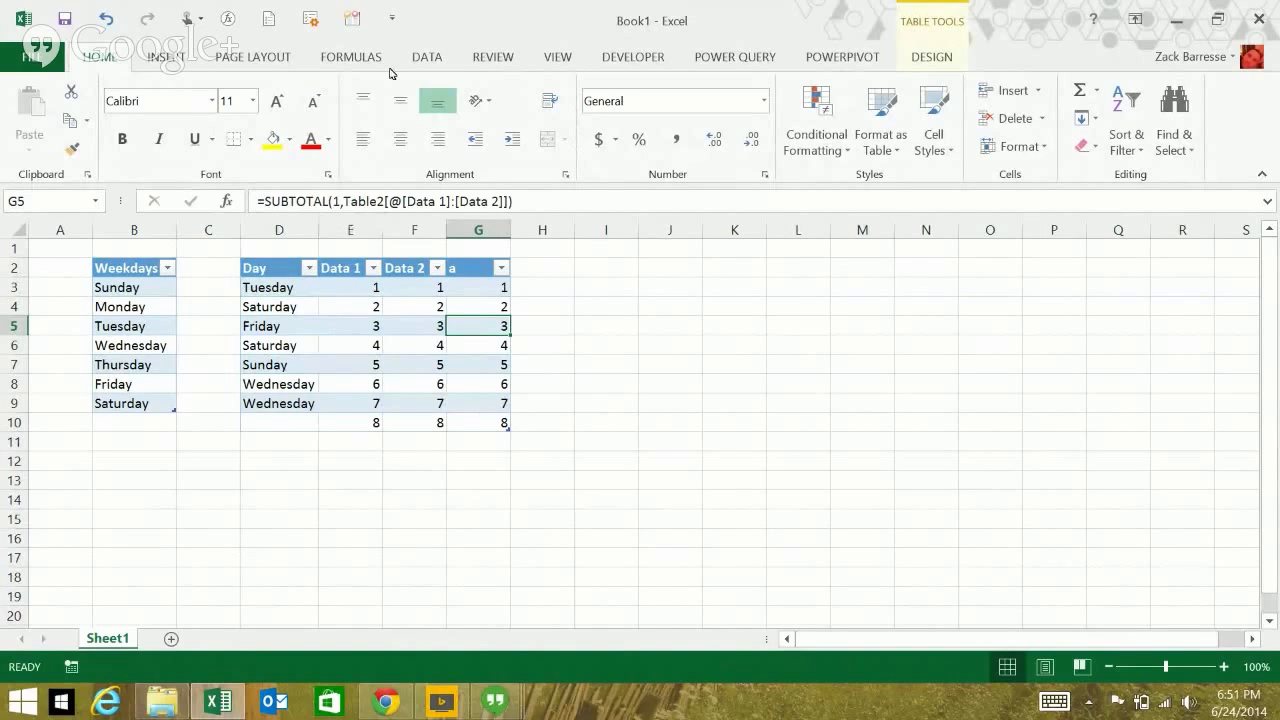
pyautogui.click(931, 57)
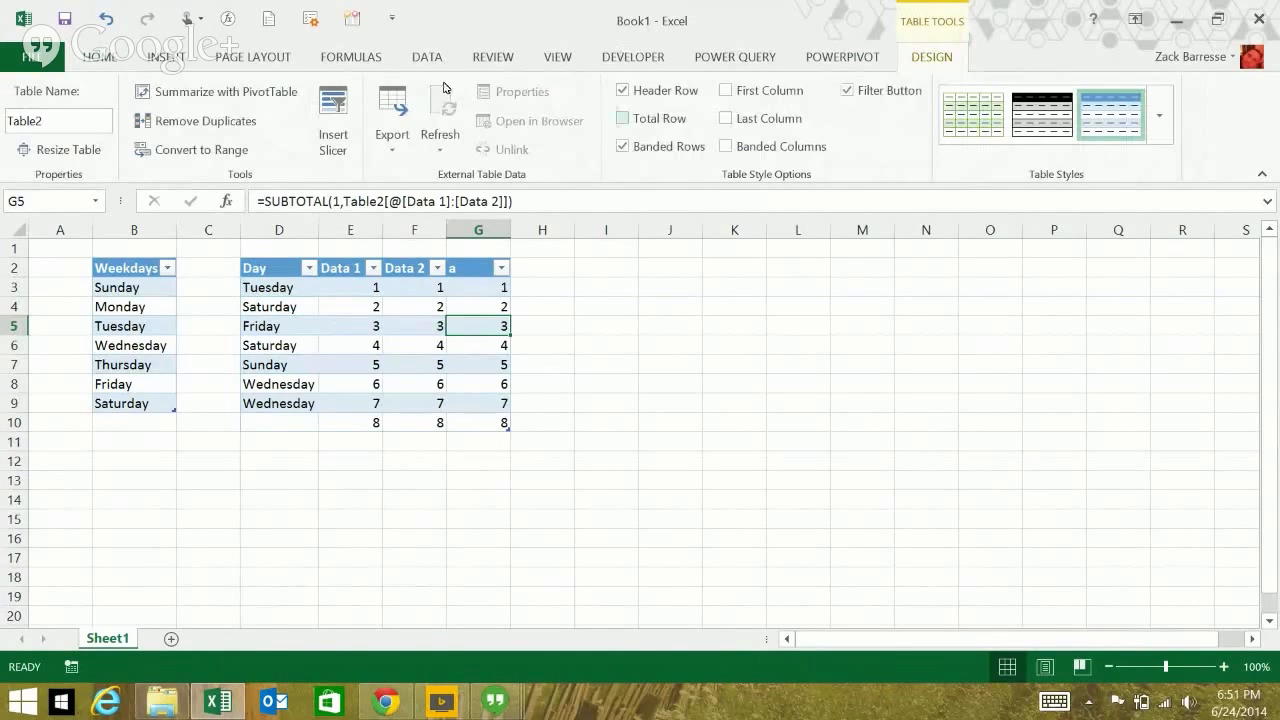
pyautogui.click(622, 118)
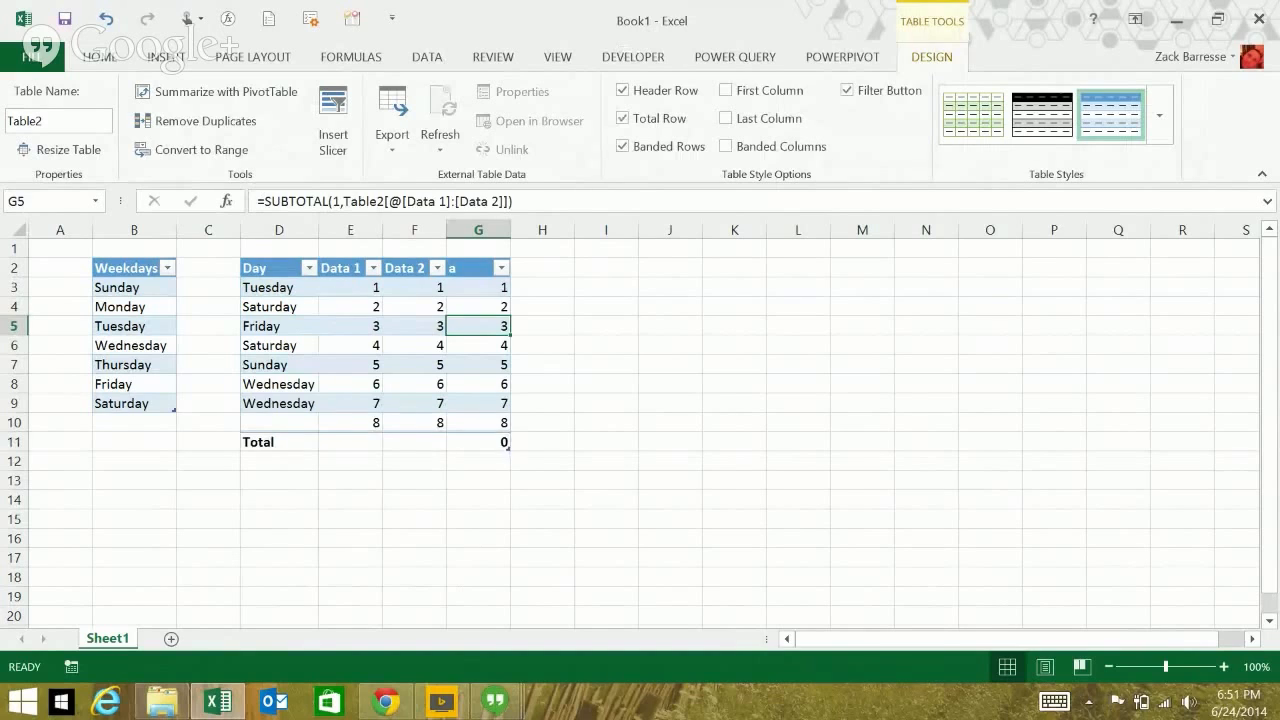
# Look through the aggregate functions offered for column a's total cell G11
pyautogui.hotkey('ctrl', 'Down')
pyautogui.hotkey('alt', 'Down')
pyautogui.press('Up')
pyautogui.press('Up')
pyautogui.press('Up')
pyautogui.press('Up')
pyautogui.press('Up')
pyautogui.press('Down')
pyautogui.press('Down')
pyautogui.press('Down')
pyautogui.press('Down')
pyautogui.press('Down')
pyautogui.press('Down')
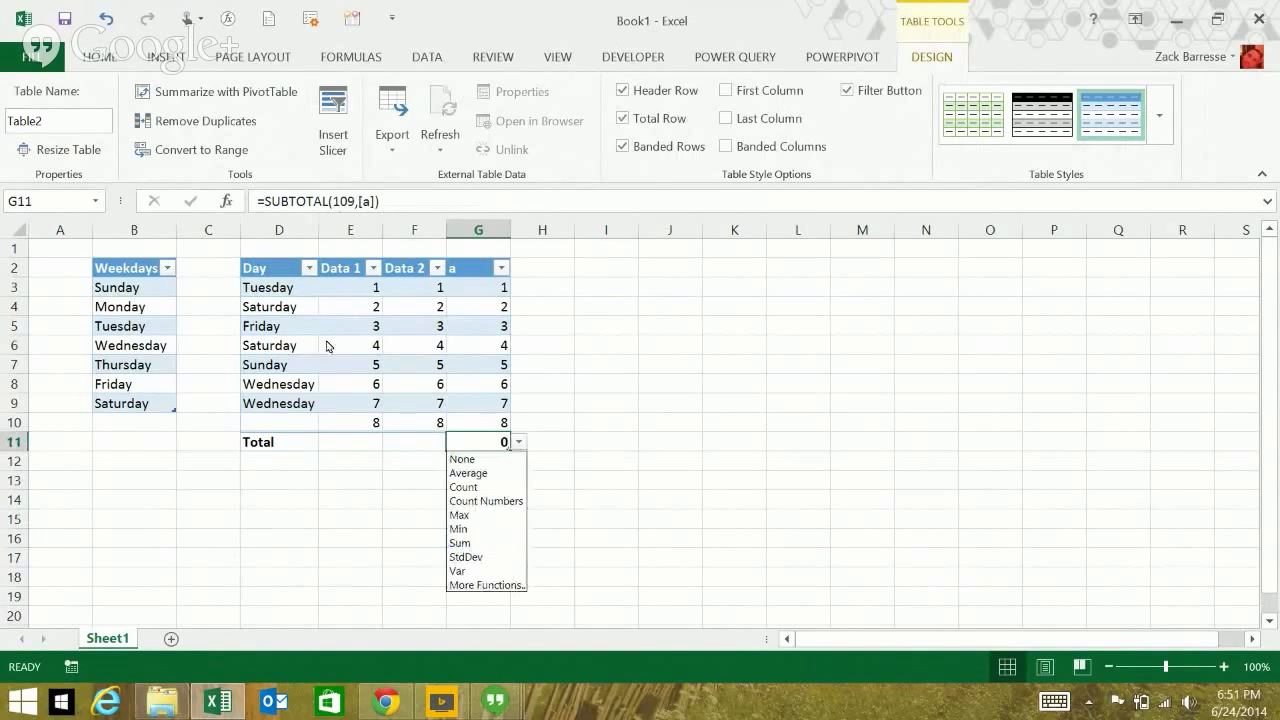
pyautogui.press('Up')
pyautogui.press('Up')
pyautogui.press('Up')
pyautogui.press('Up')
pyautogui.press('Up')
pyautogui.press('Up')
pyautogui.press('Down')
pyautogui.press('Down')
pyautogui.press('Down')
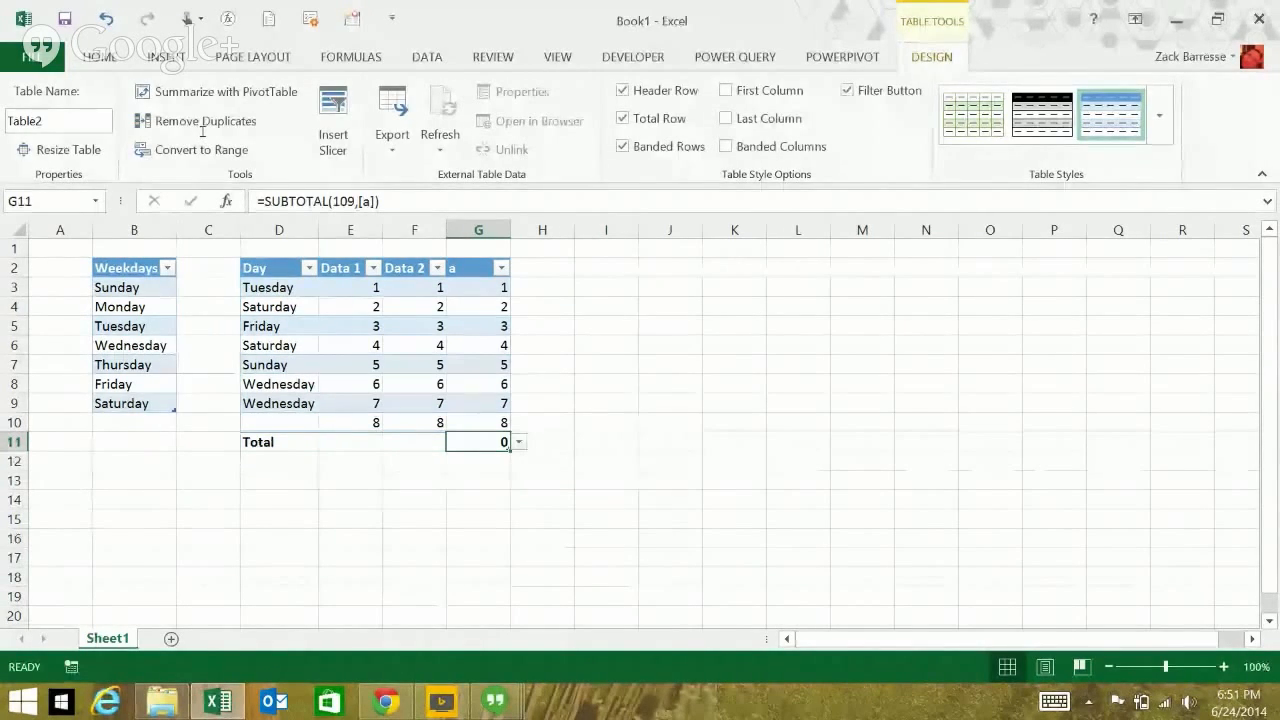
# Inspect the SUBTOTAL formulas in total cell G11 and in the first and last data cells of column a
pyautogui.press('F2')
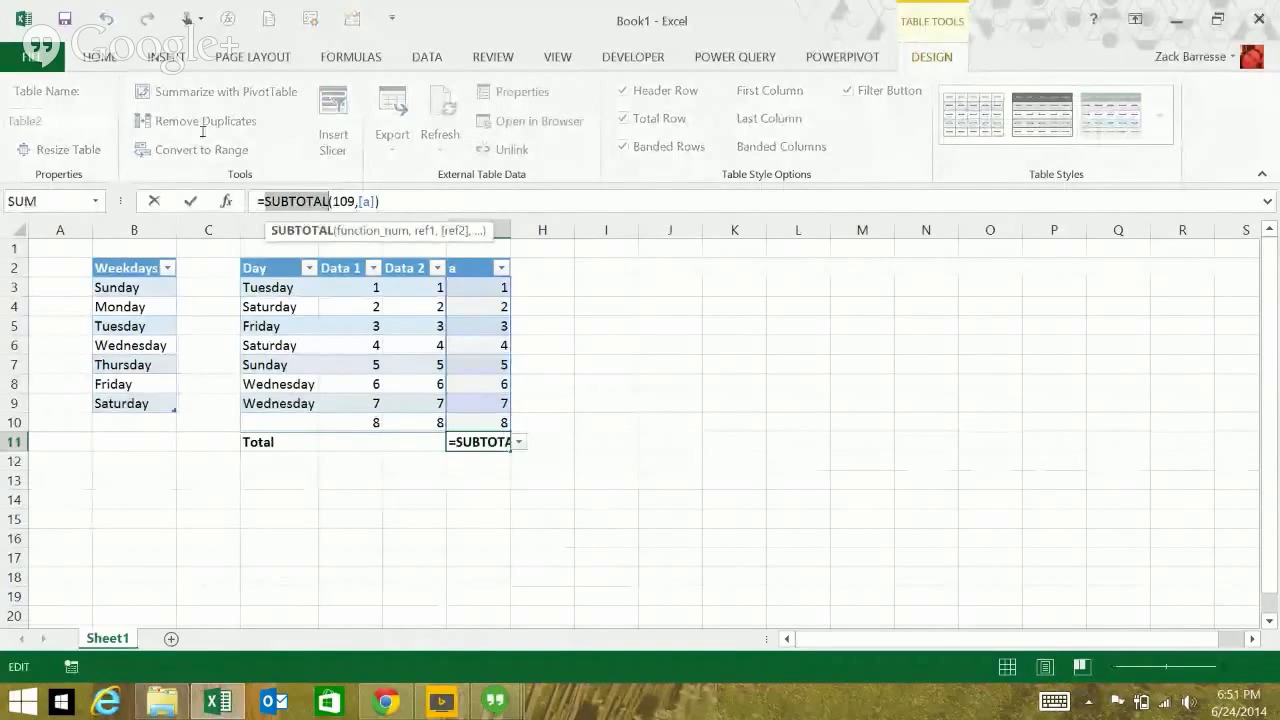
pyautogui.press('Escape')
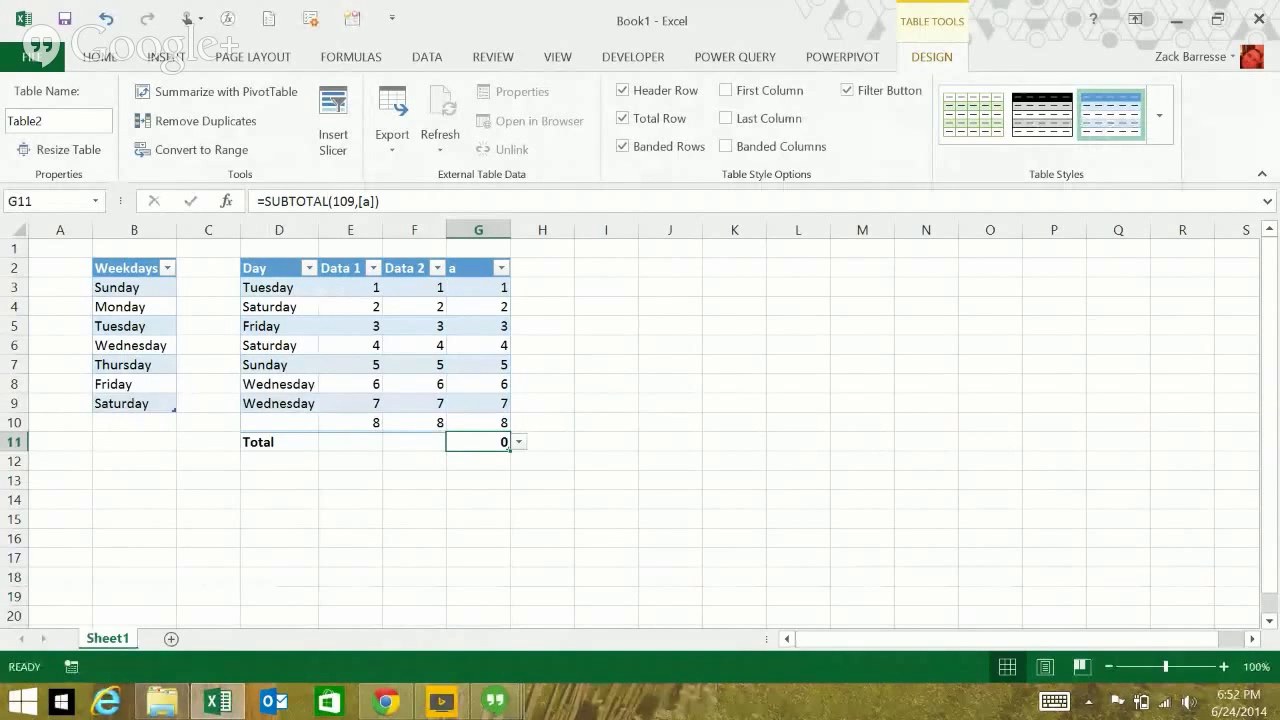
pyautogui.click(478, 288)
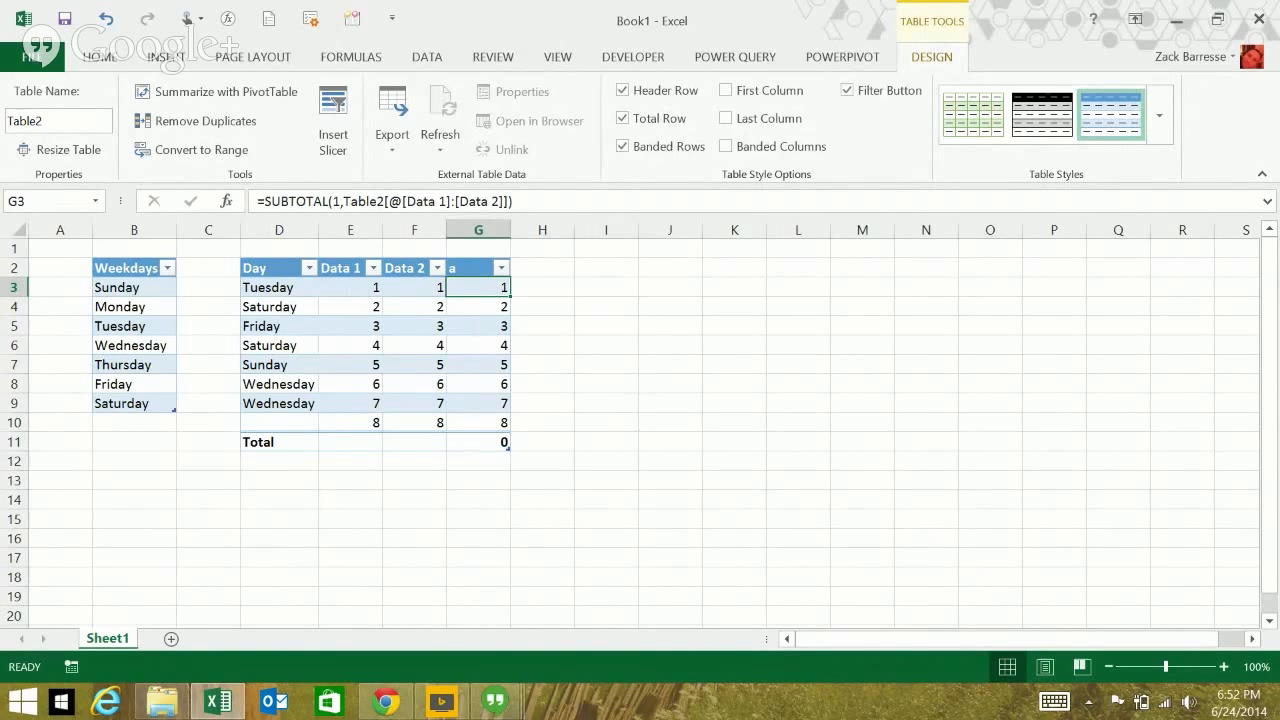
pyautogui.click(478, 423)
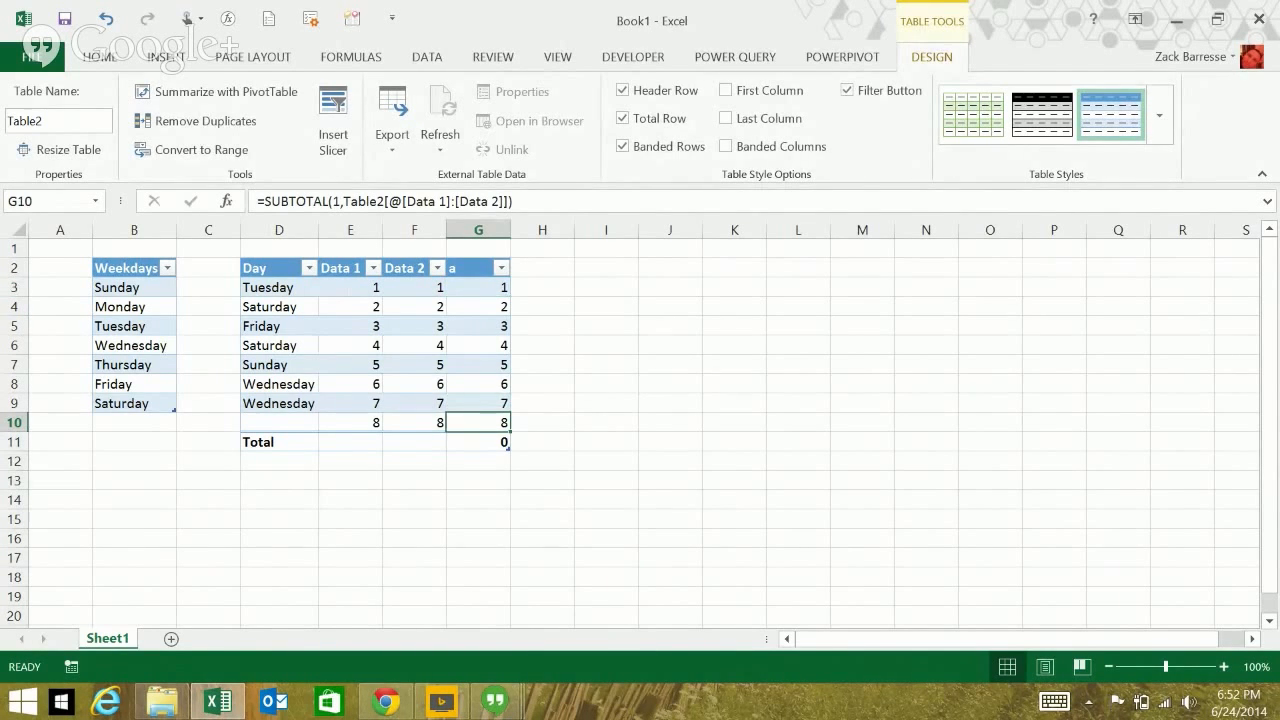
pyautogui.click(478, 287)
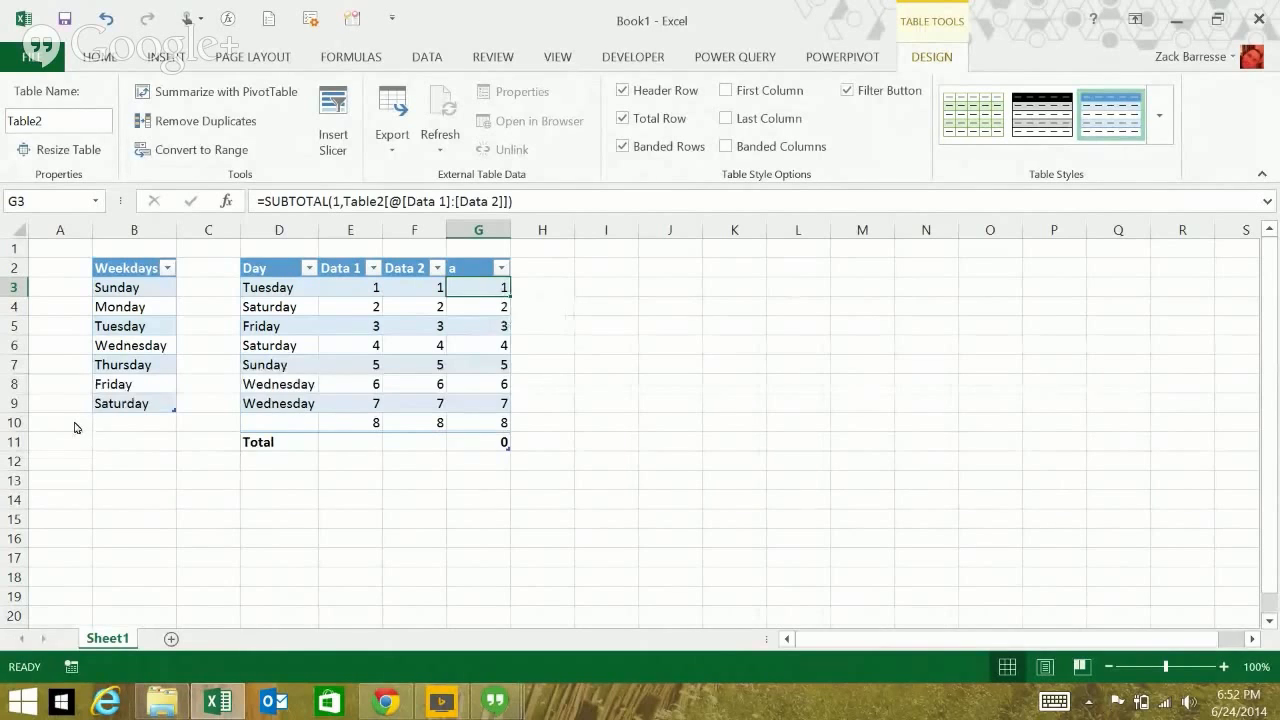
# Protect Sheet1 without a password, additionally allowing users to sort
pyautogui.rightClick(112, 635)
pyautogui.click(176, 520)
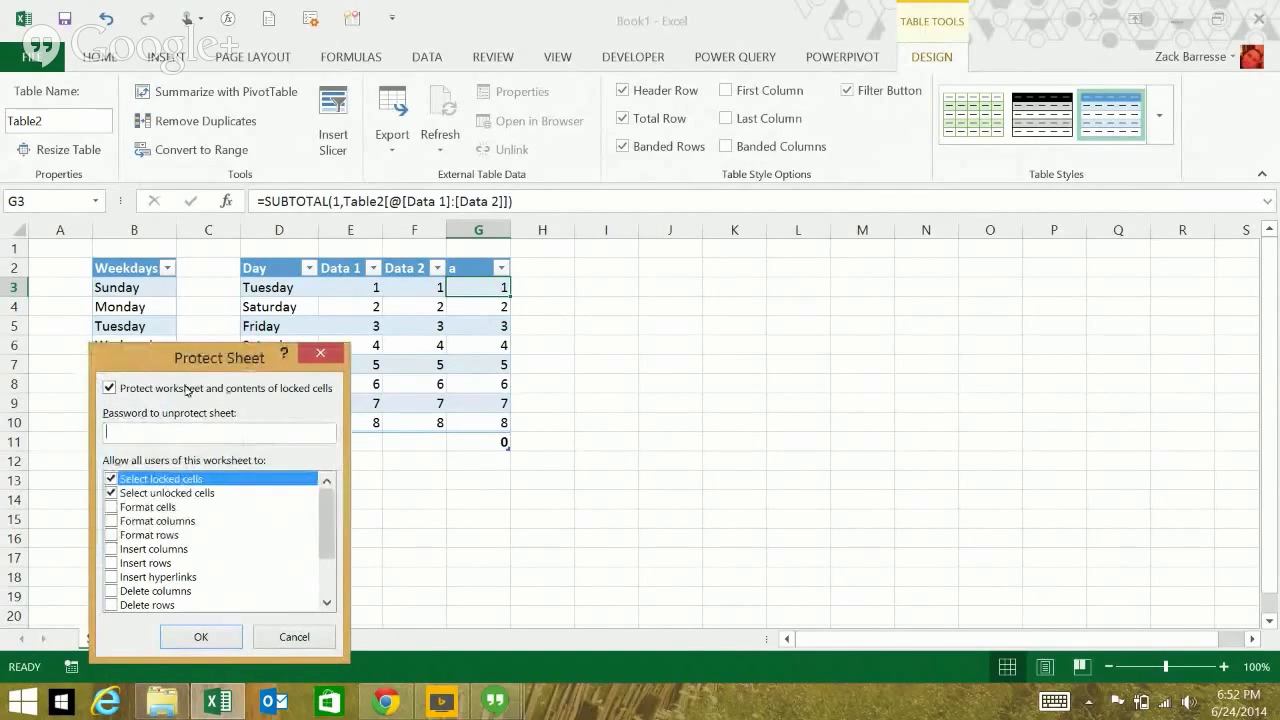
pyautogui.scroll(-2, 223, 396)
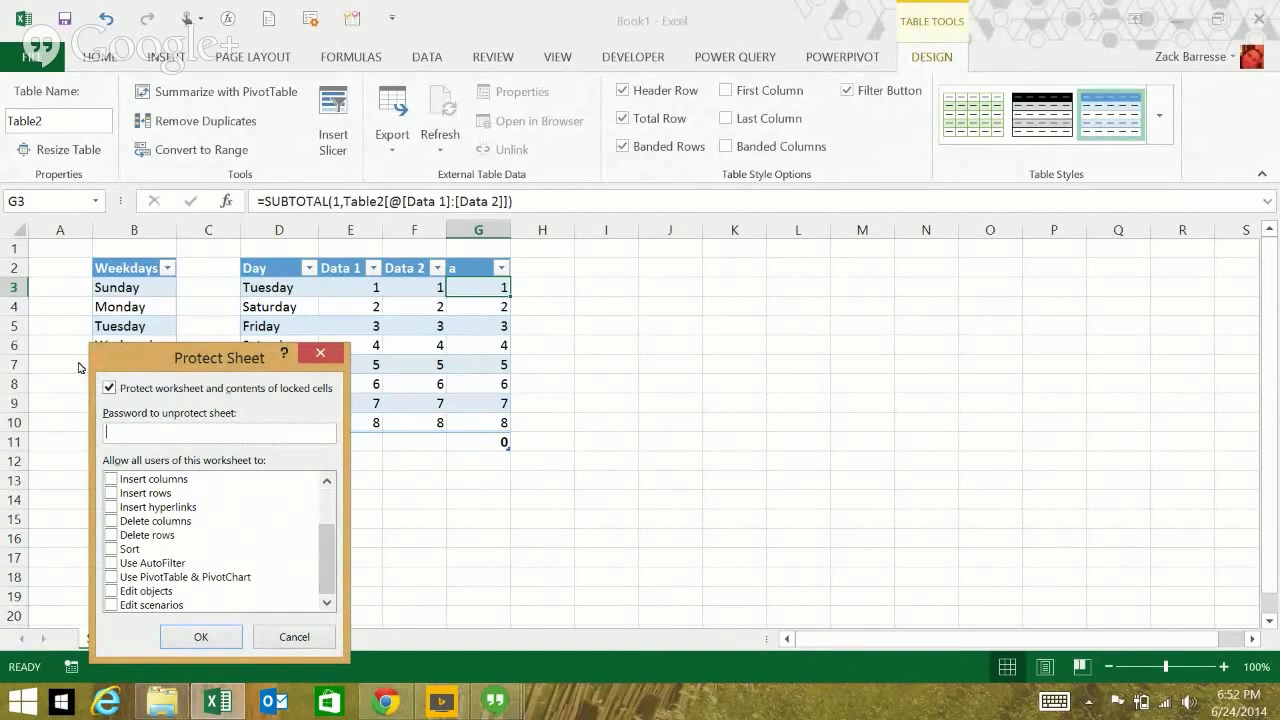
pyautogui.click(110, 549)
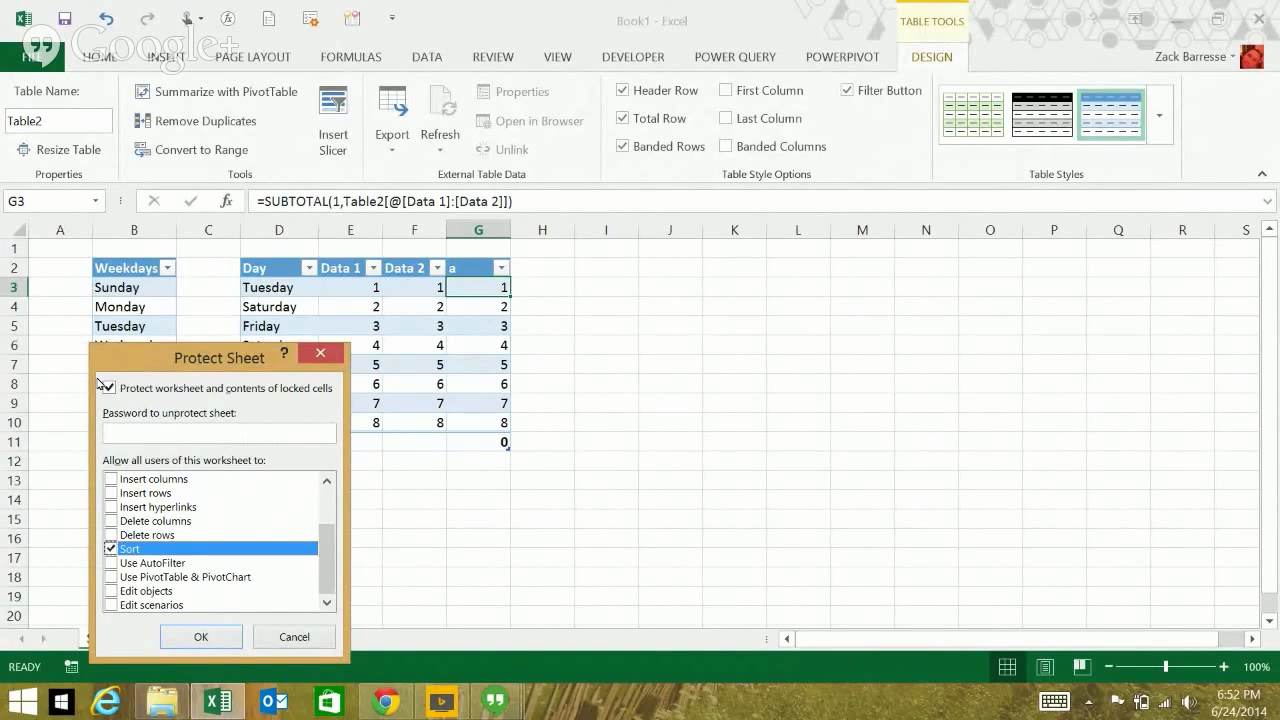
pyautogui.click(201, 637)
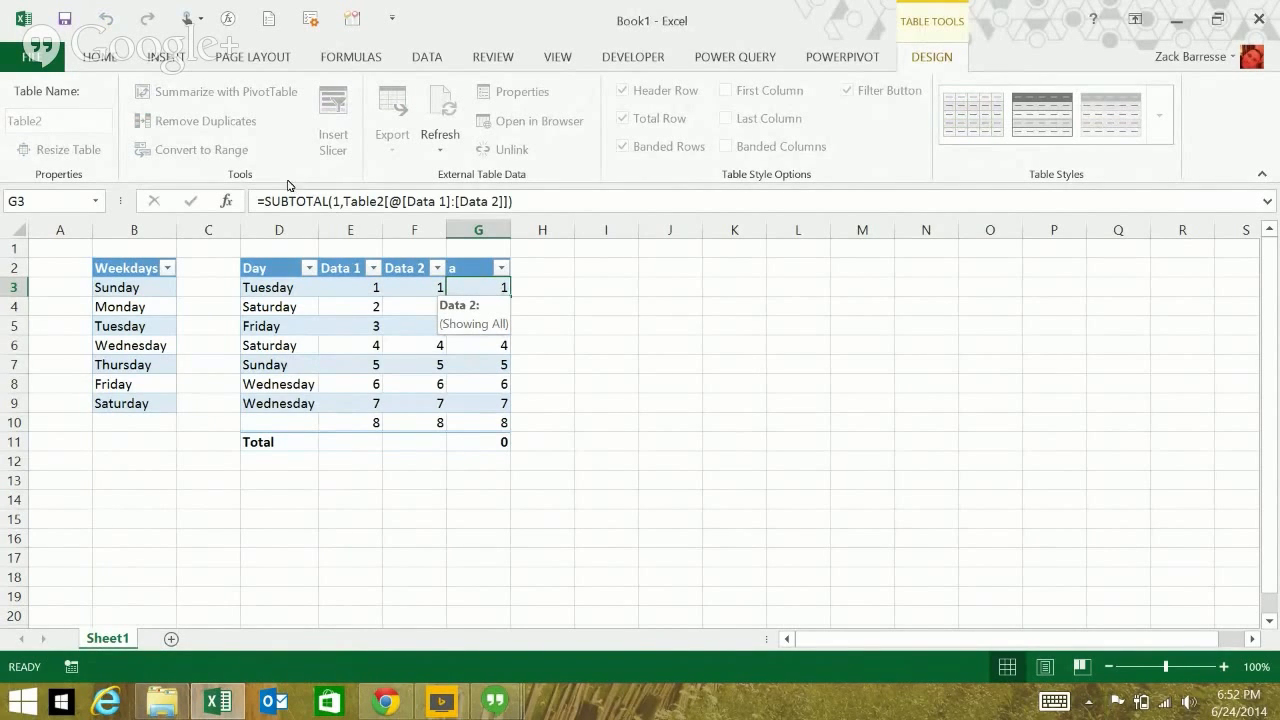
# Select the Data 2 cell F3 and remove the protection from Sheet1
pyautogui.press('Left')
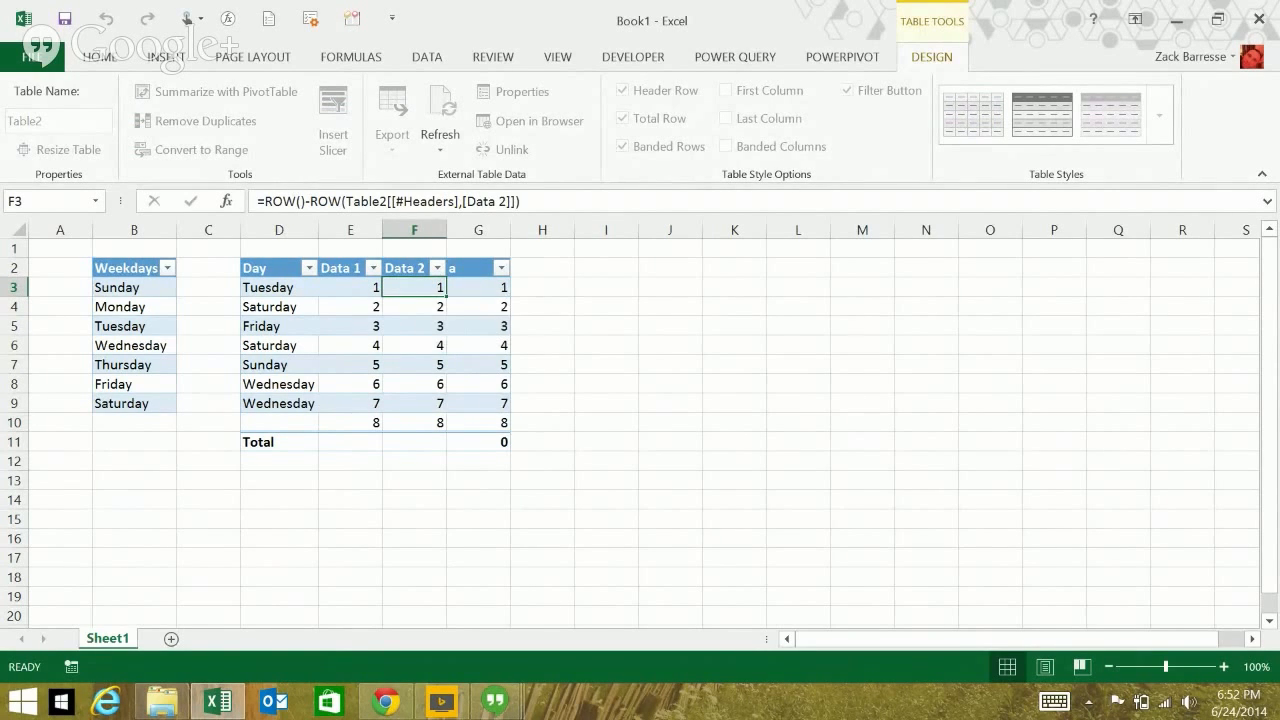
pyautogui.rightClick(109, 637)
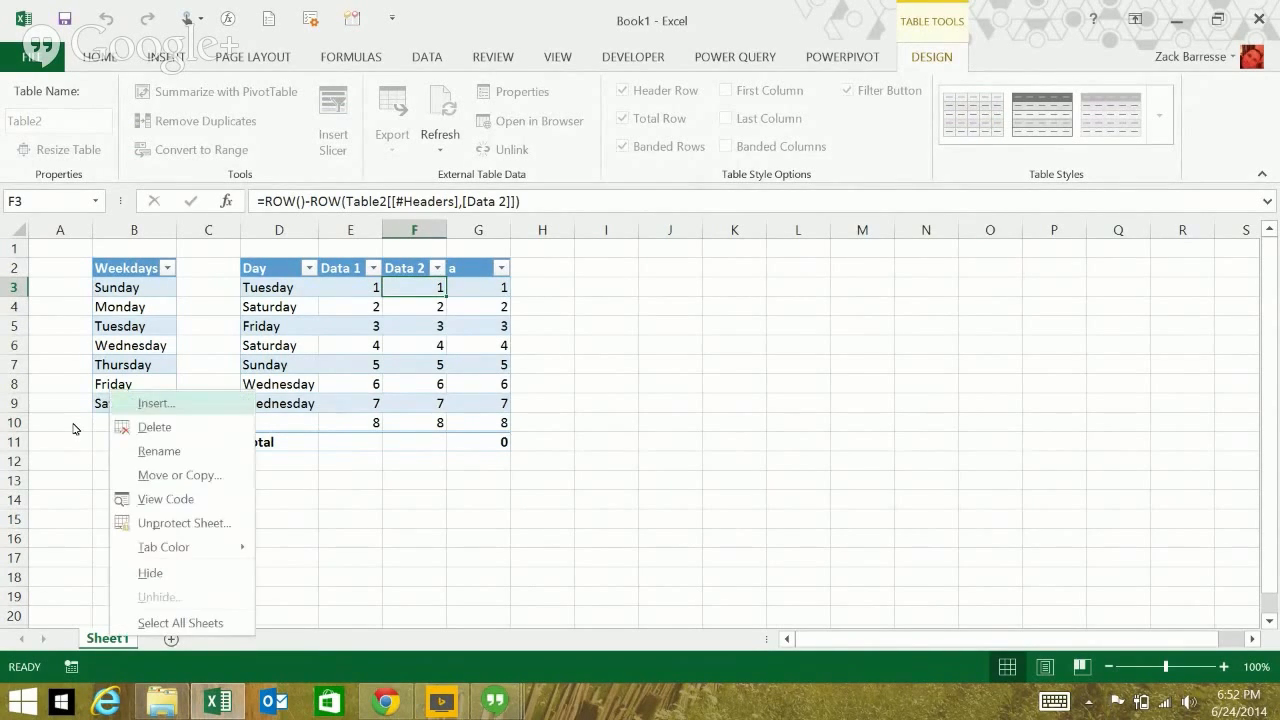
pyautogui.click(197, 524)
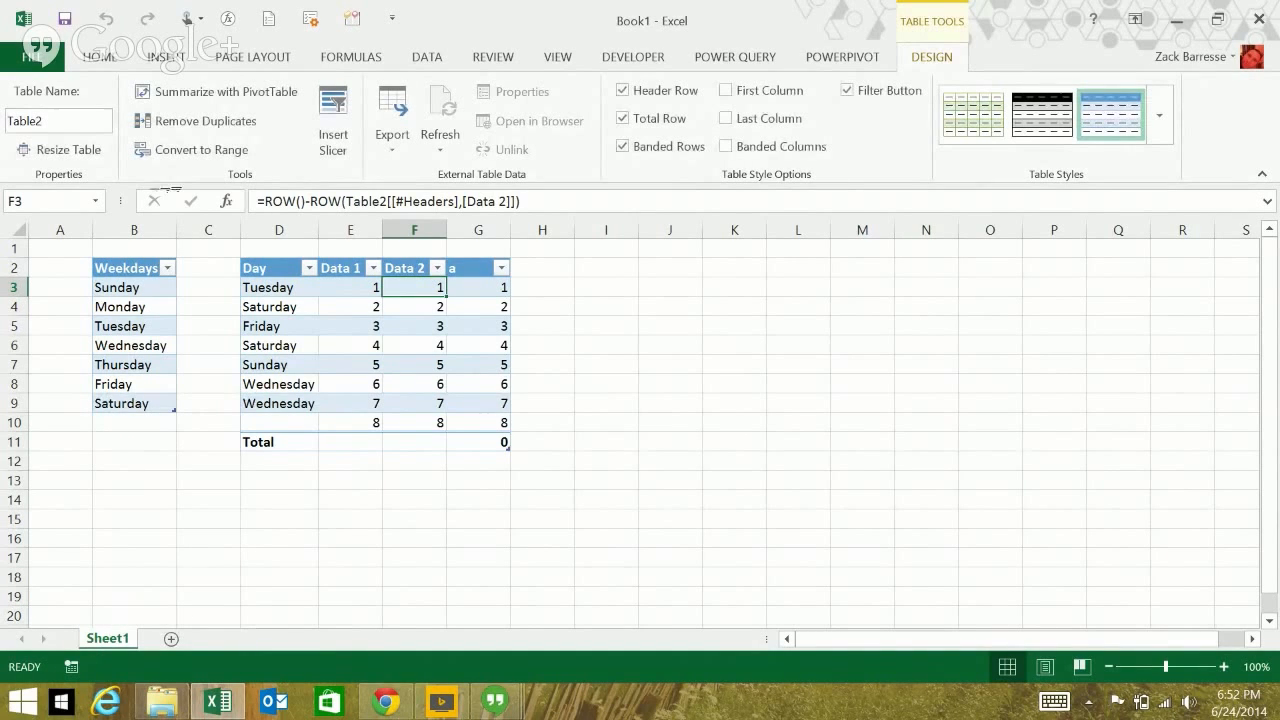
# Unlock the table cells D2:G10, including the headers, in their cell protection format
pyautogui.moveTo(268, 287); pyautogui.dragTo(478, 422)
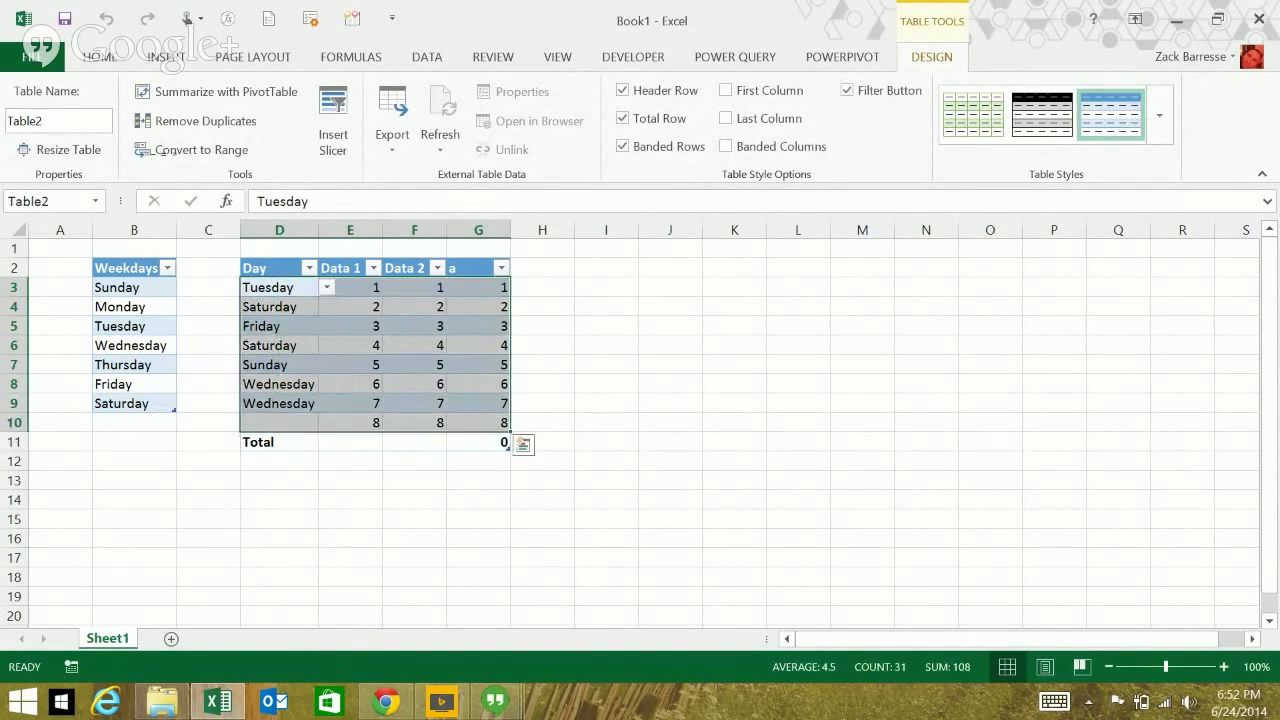
pyautogui.click(268, 268)
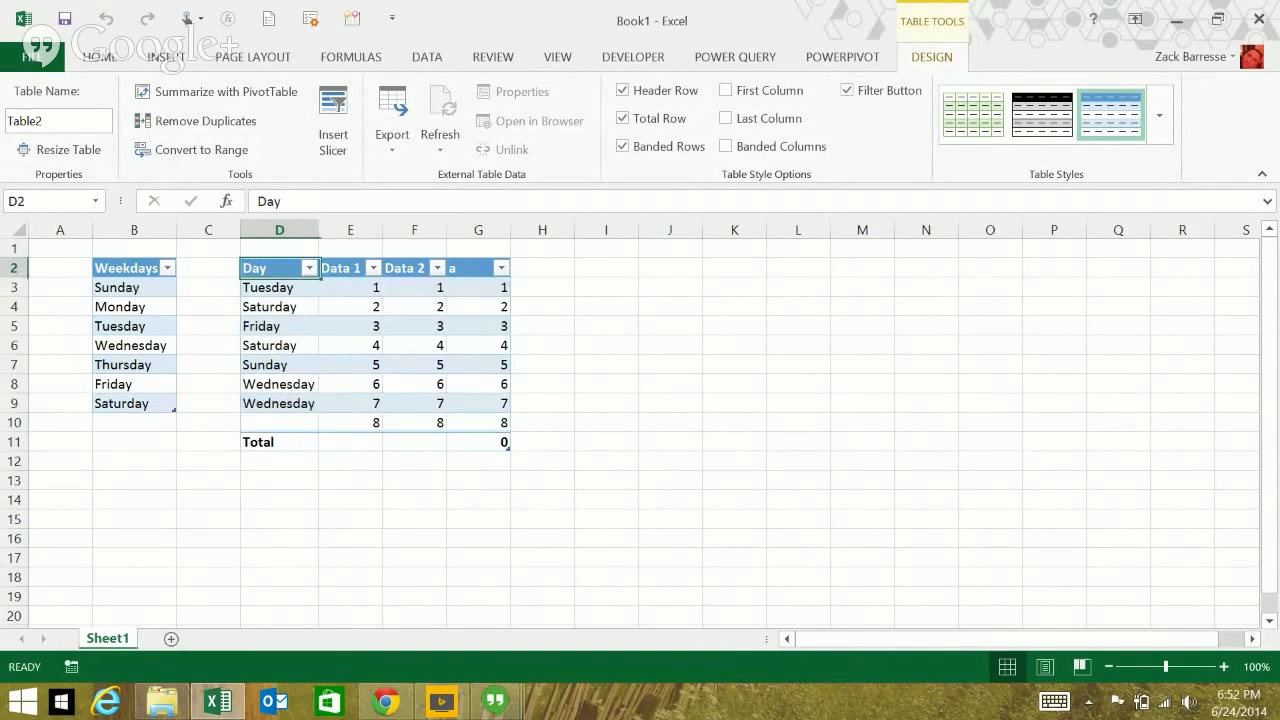
pyautogui.moveTo(268, 268); pyautogui.dragTo(478, 422)
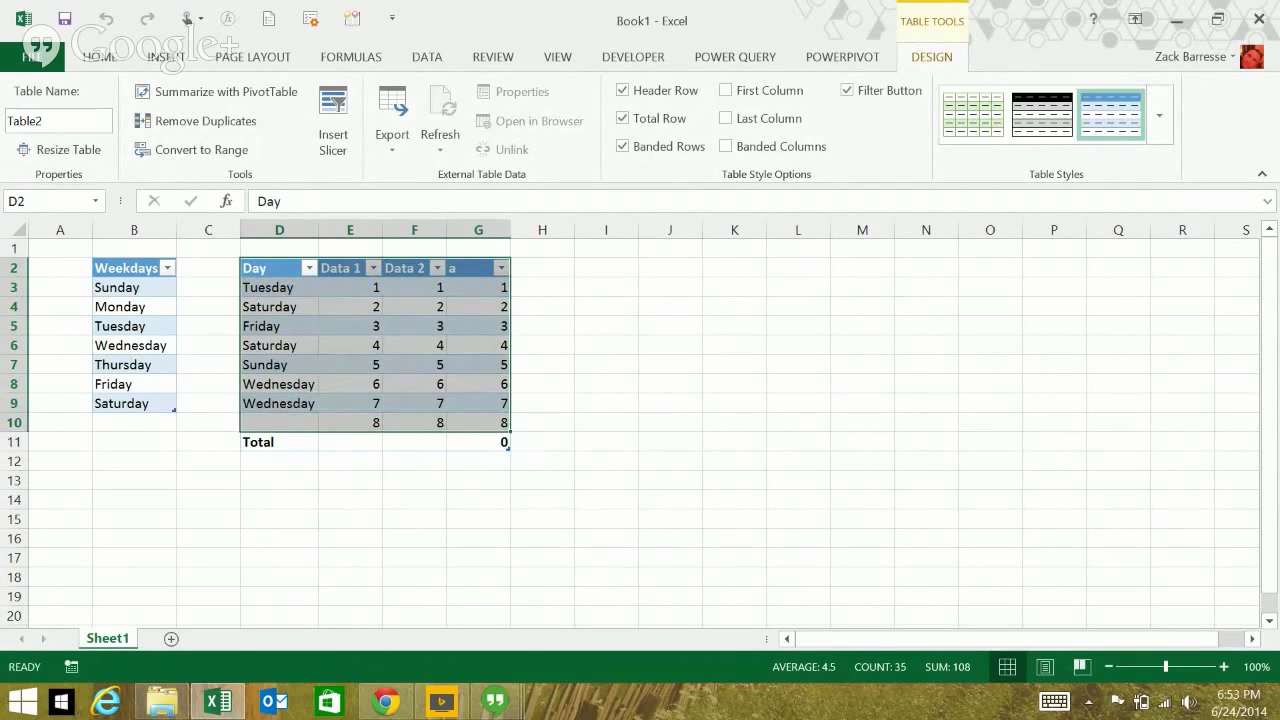
pyautogui.hotkey('ctrl', '1')
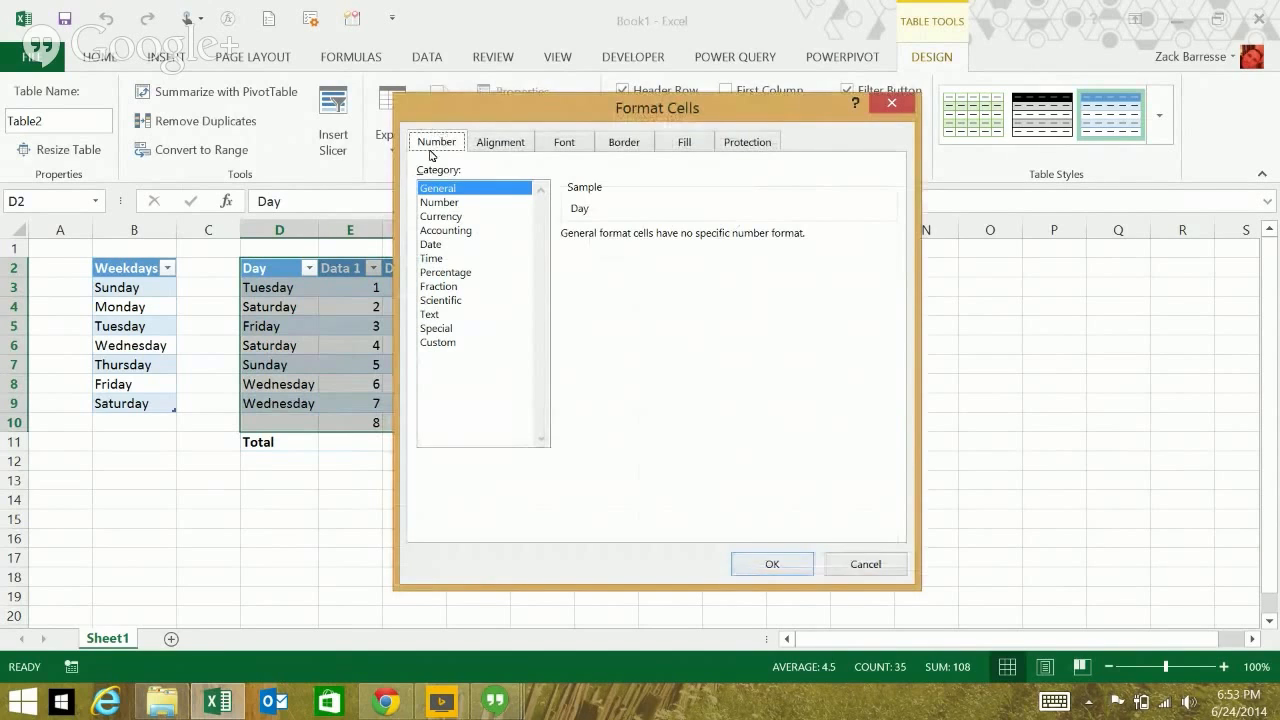
pyautogui.click(747, 142)
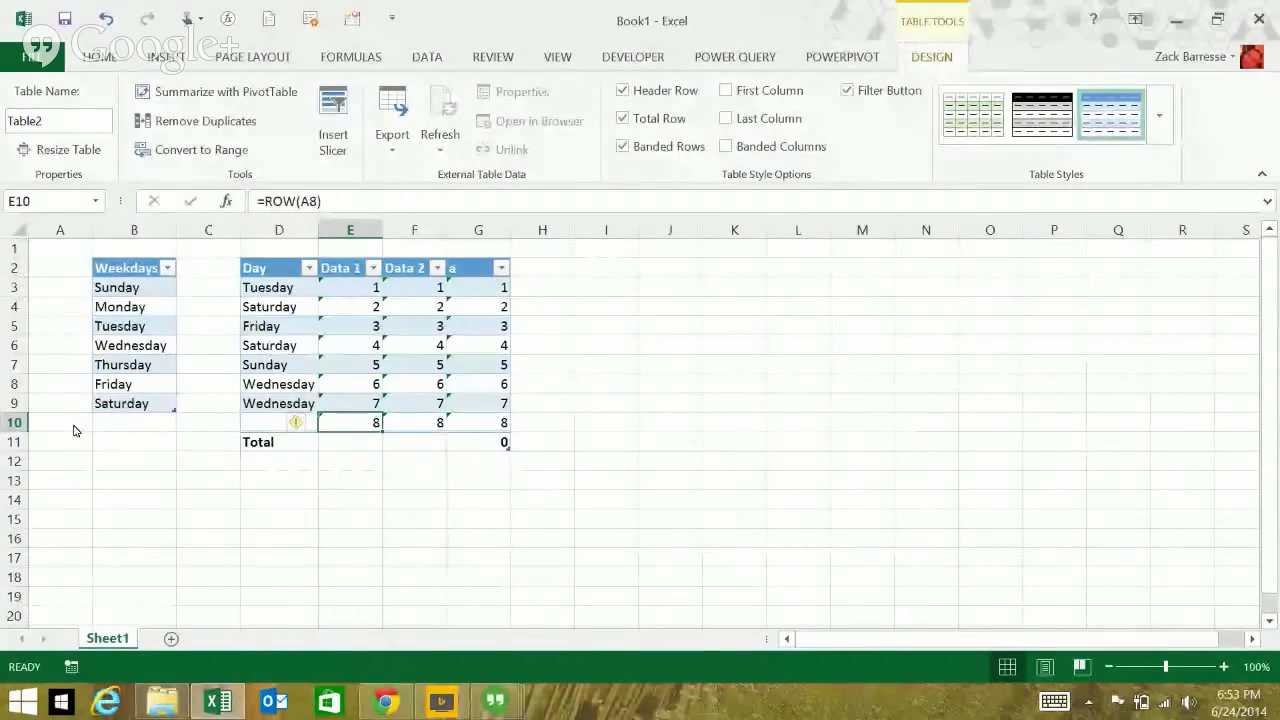
# Protect Sheet1 again without a password, with Sort among the allowed actions
pyautogui.rightClick(110, 638)
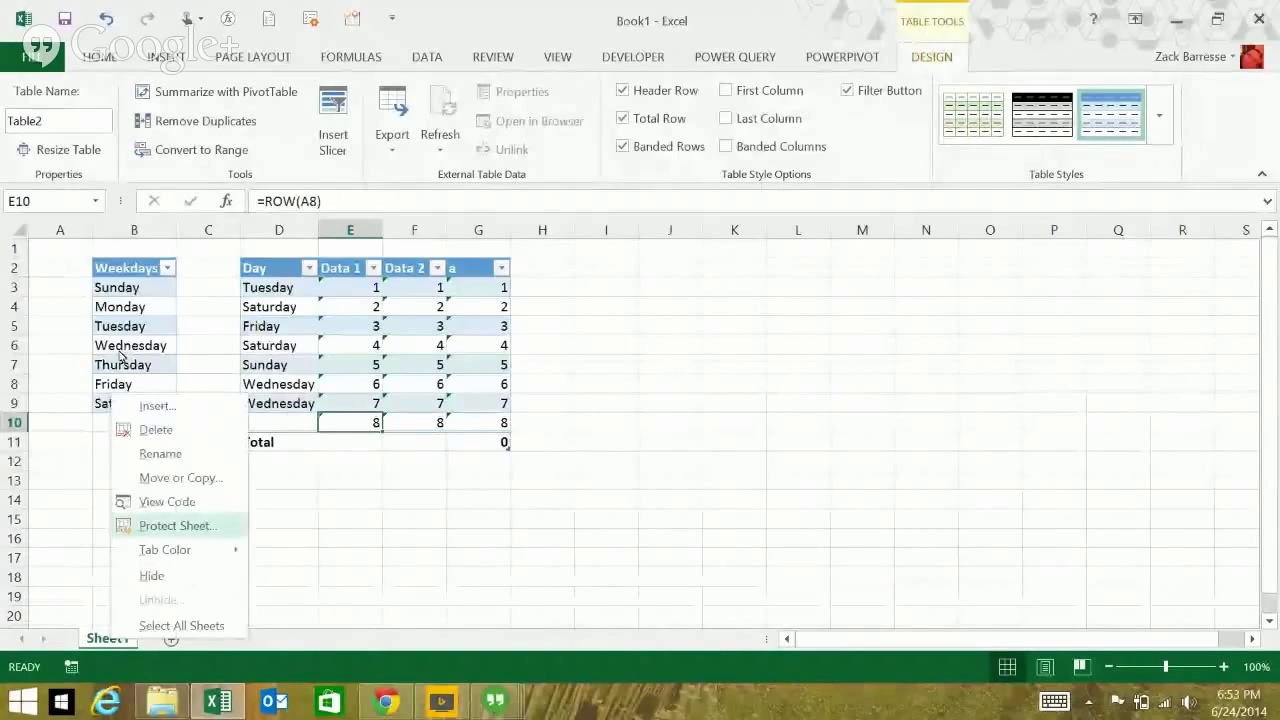
pyautogui.click(176, 525)
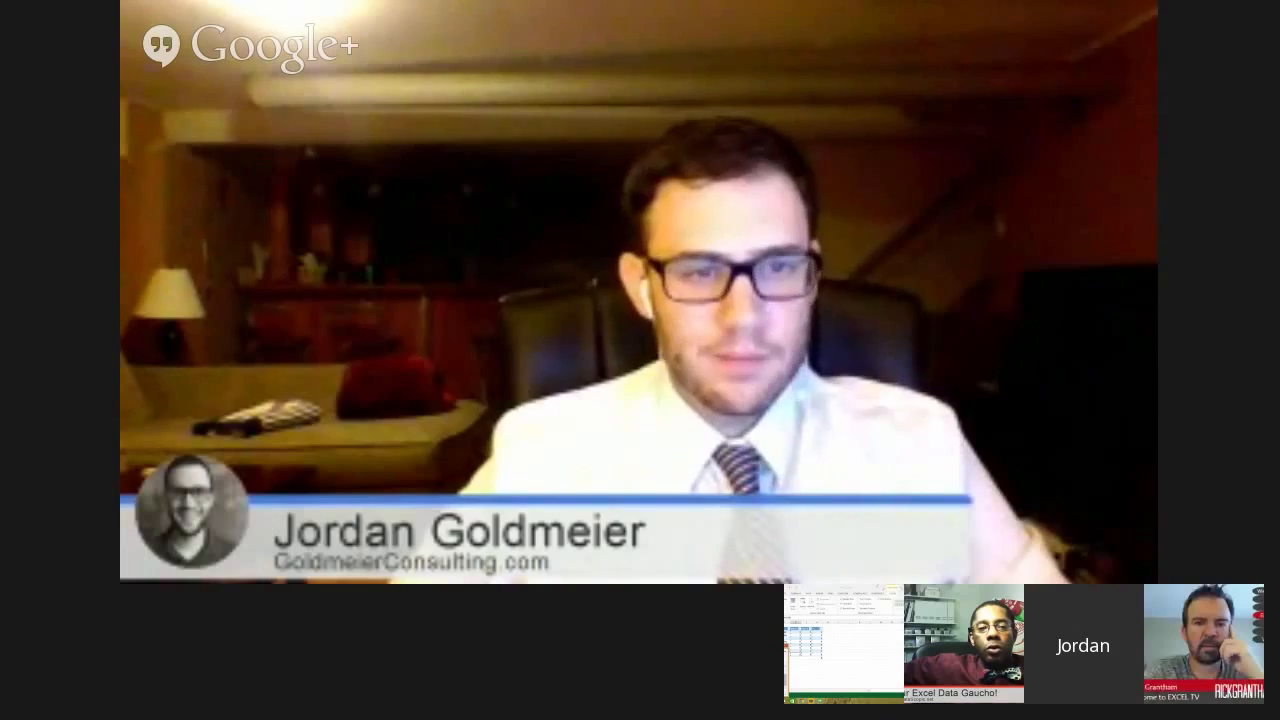
pyautogui.scroll(-2, 175, 560)
pyautogui.click(71, 564)
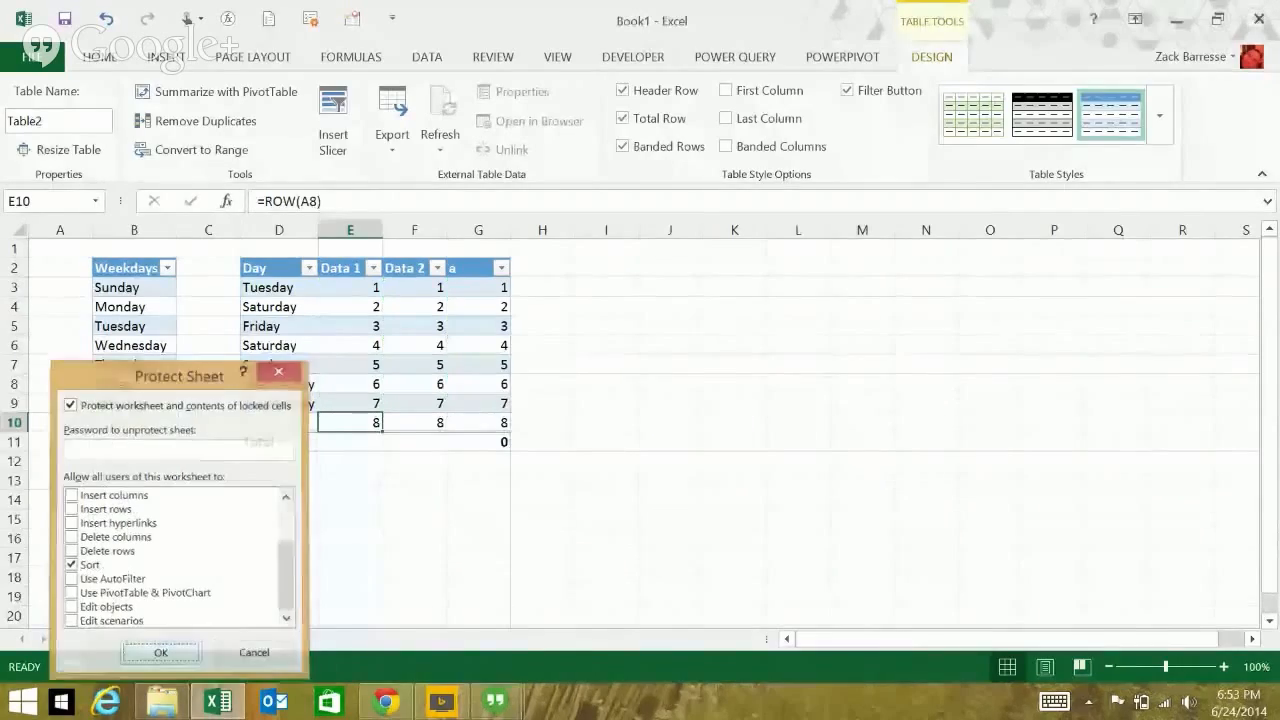
pyautogui.press('Return')
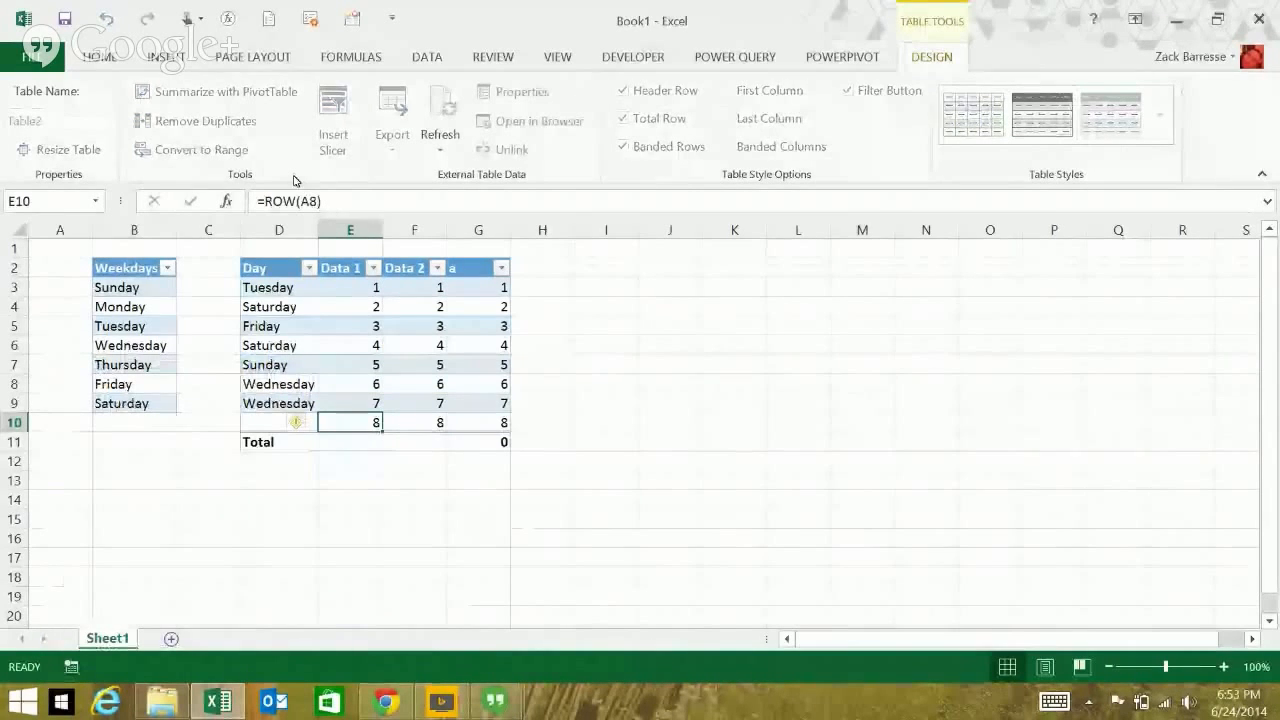